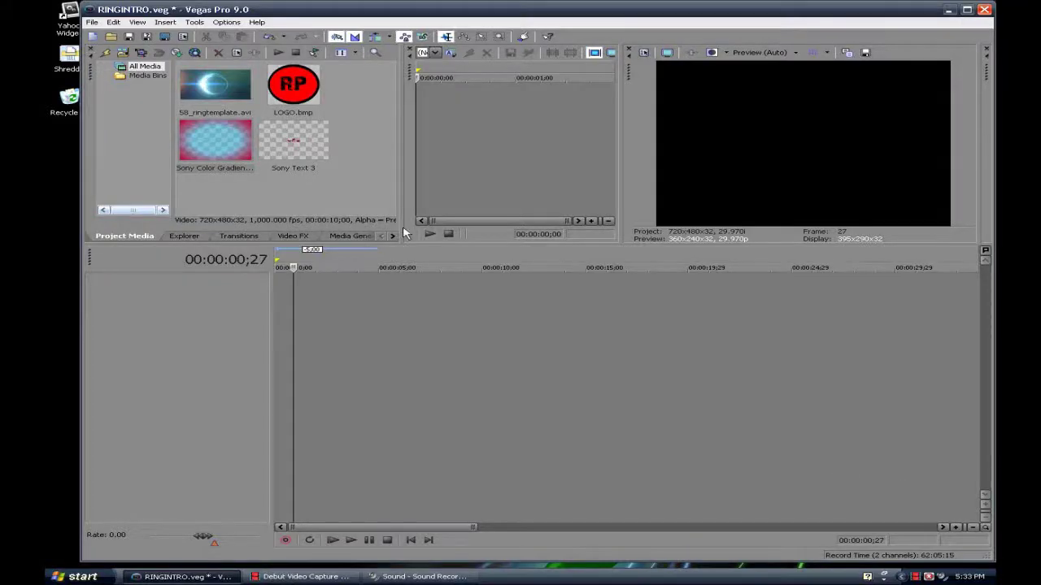
Place 58_ringtemplate.avi at the start of the timeline and play it back
{"action": "left_click", "coordinate": [221, 92]}
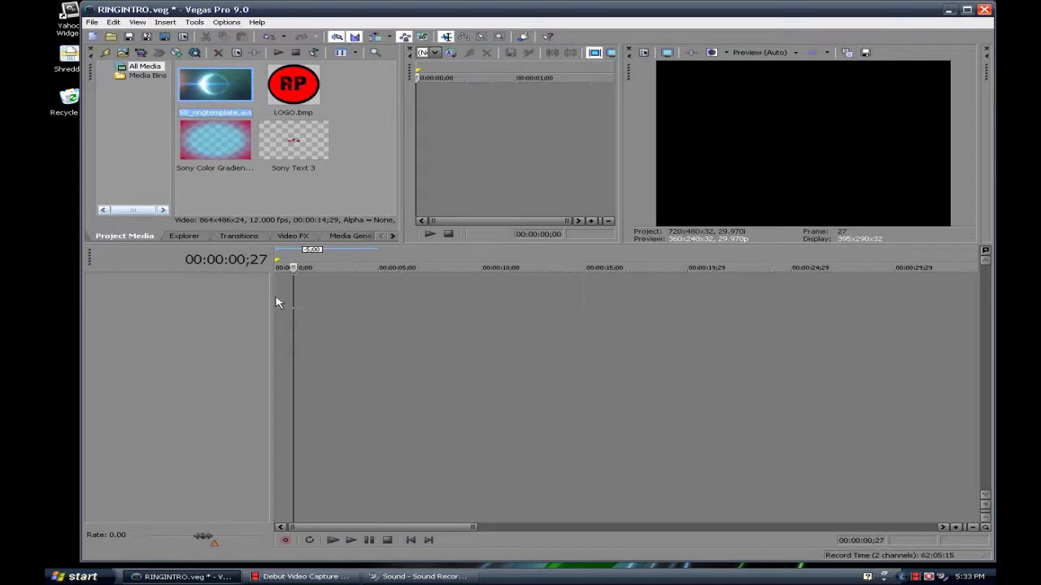
{"action": "left_click_drag", "start_coordinate": [276, 303], "coordinate": [333, 289]}
{"action": "left_click", "coordinate": [413, 291]}
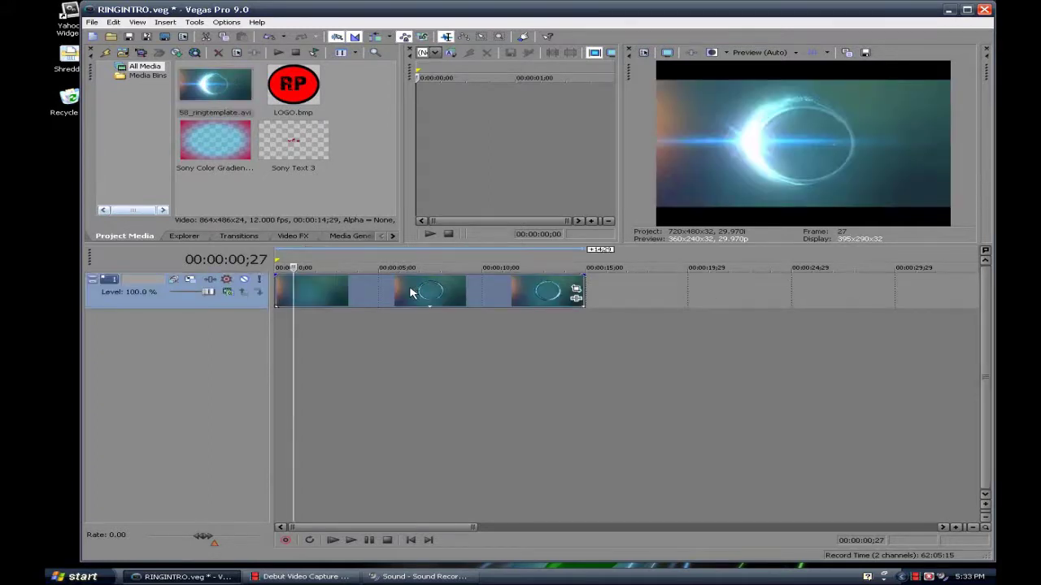
{"action": "left_click", "coordinate": [333, 541]}
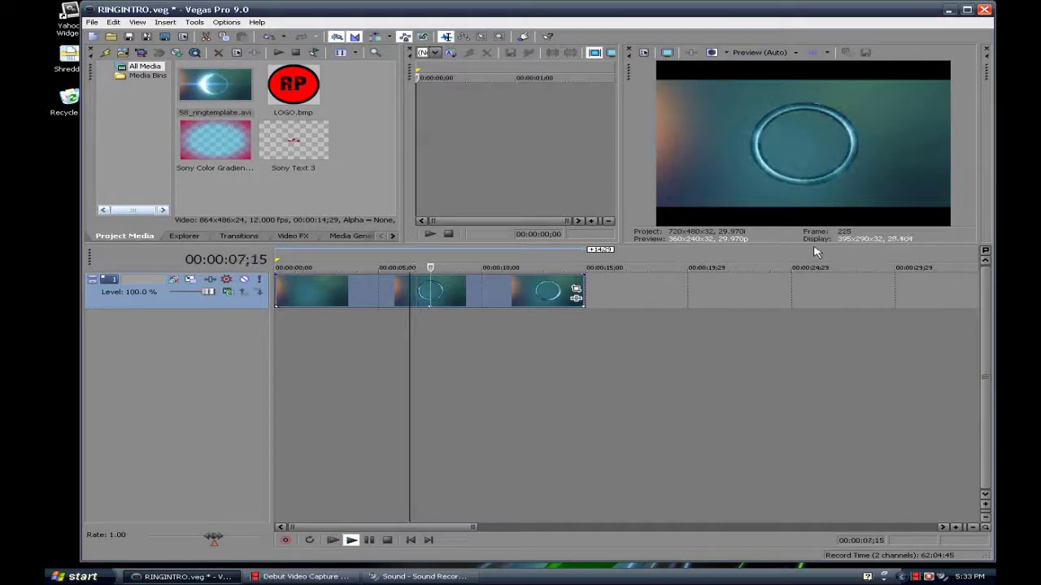
Stop playback and trim the ring clip to about five seconds
{"action": "left_click", "coordinate": [370, 541]}
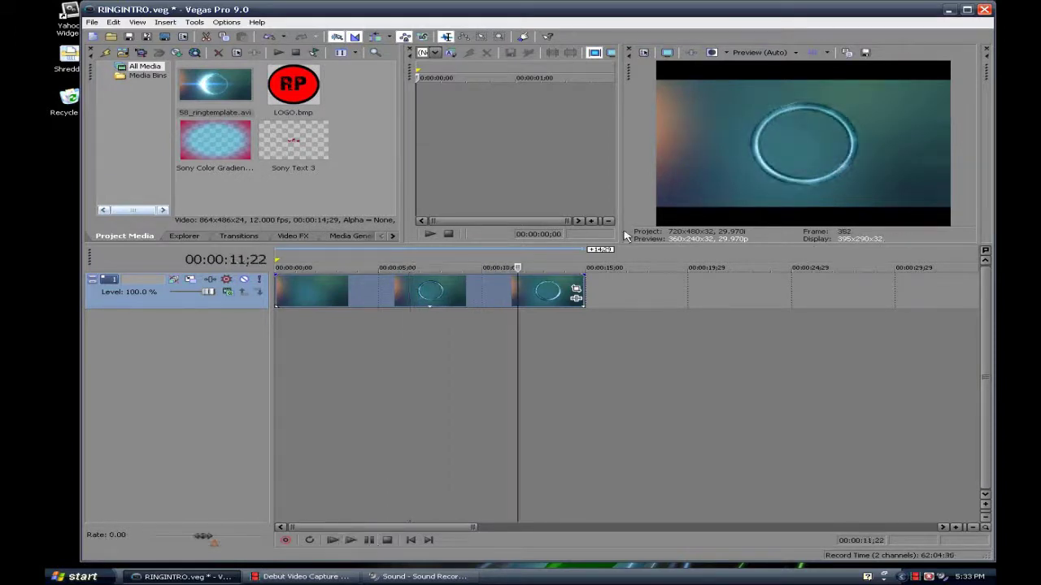
{"action": "left_click", "coordinate": [957, 528]}
{"action": "left_click_drag", "start_coordinate": [690, 289], "coordinate": [413, 296]}
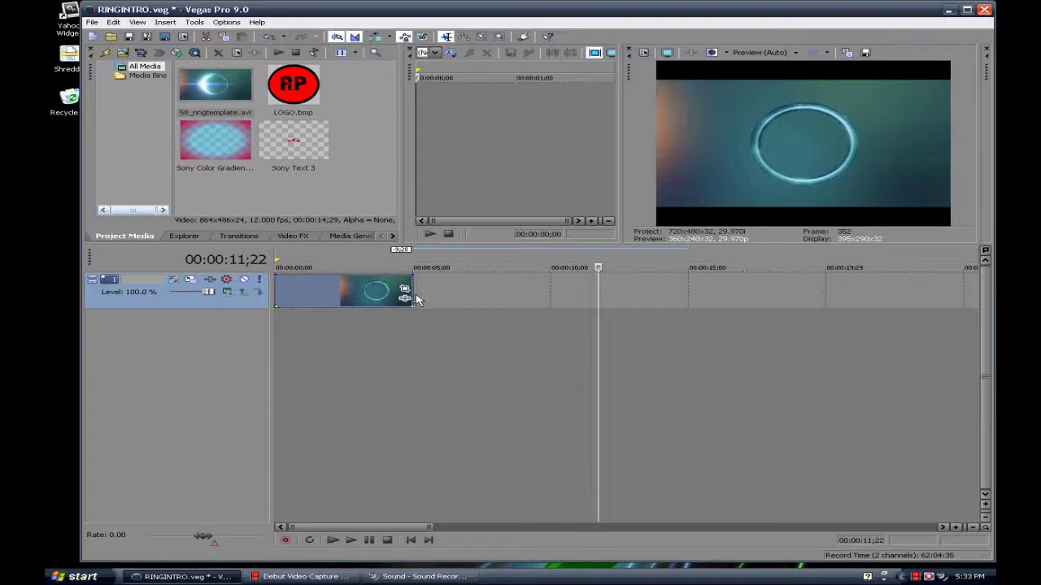
{"action": "left_click", "coordinate": [463, 413]}
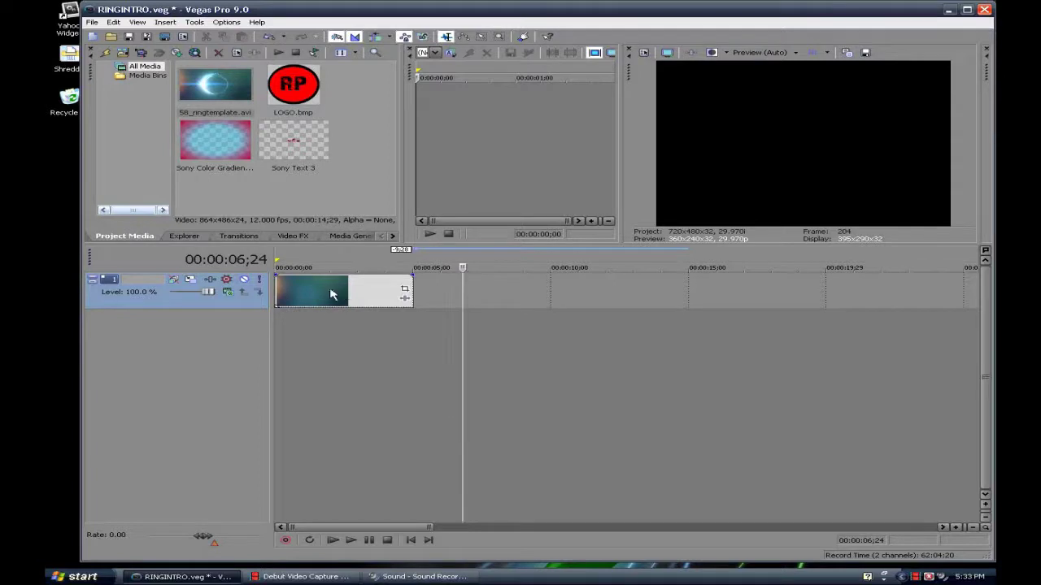
Insert two new empty video tracks above the ring clip
{"action": "right_click", "coordinate": [224, 355]}
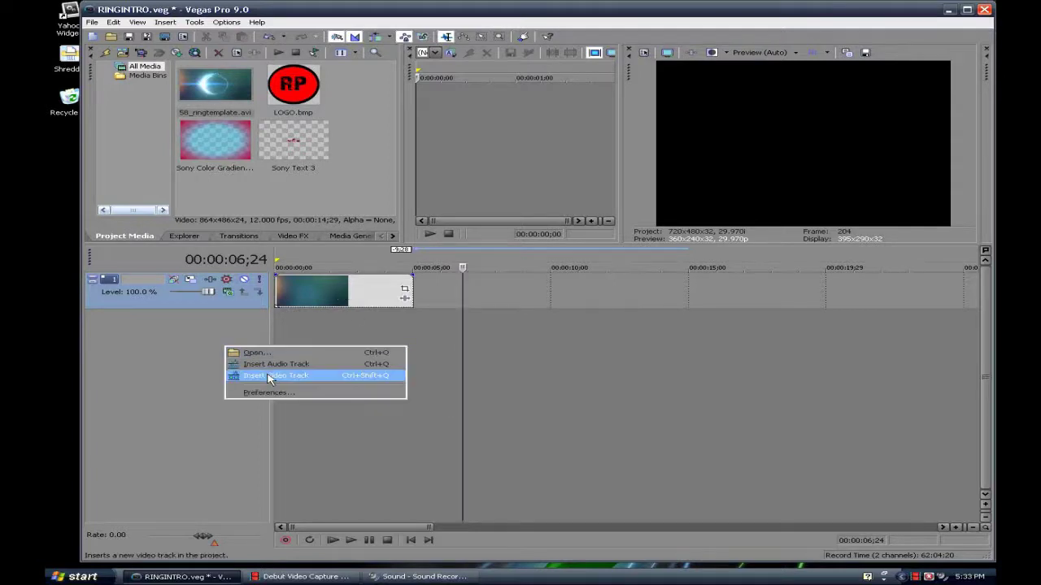
{"action": "left_click", "coordinate": [268, 374]}
{"action": "right_click", "coordinate": [232, 383]}
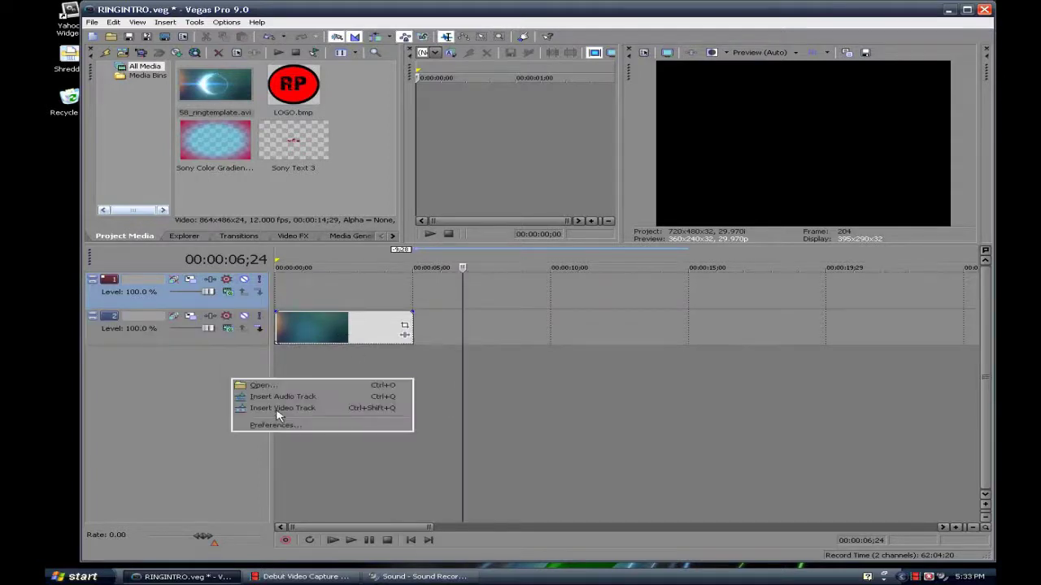
{"action": "left_click", "coordinate": [311, 400]}
Add a Sony Text media event to the second video track
{"action": "left_click", "coordinate": [307, 325]}
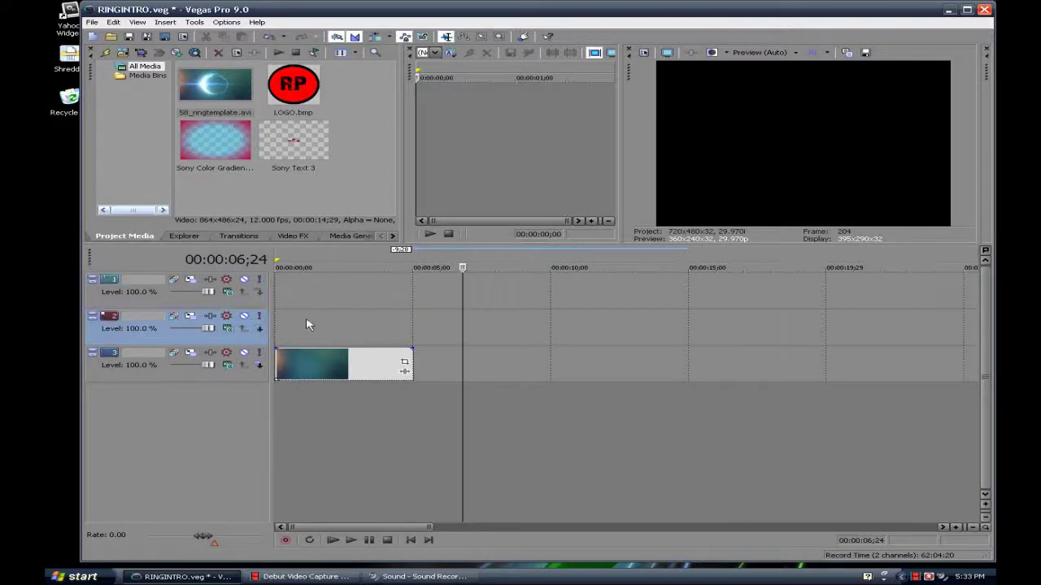
{"action": "right_click", "coordinate": [306, 323]}
{"action": "left_click", "coordinate": [393, 429]}
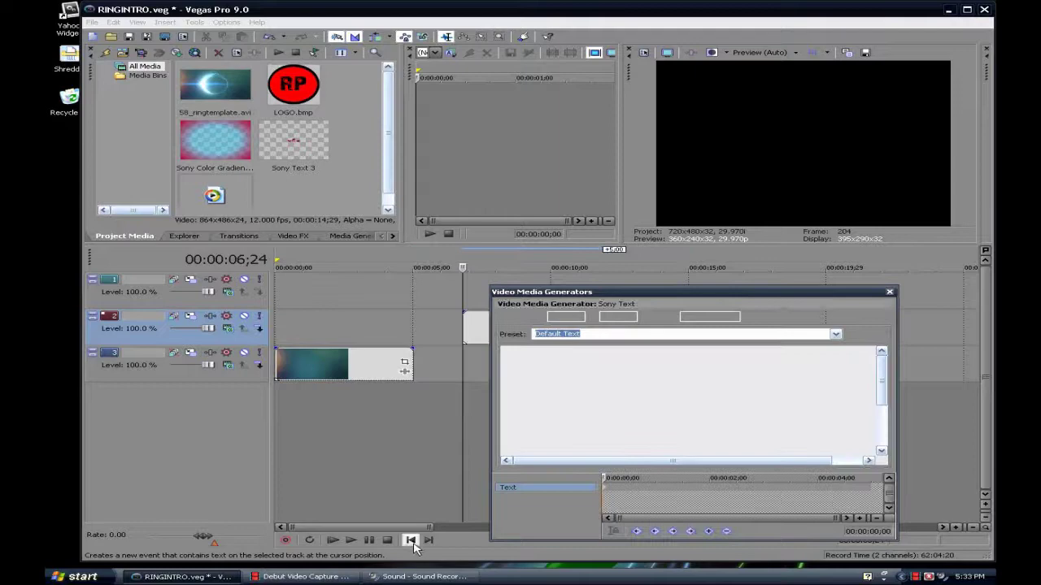
Delete the Sample Text placeholder and set the font size to 24
{"action": "left_click", "coordinate": [878, 411]}
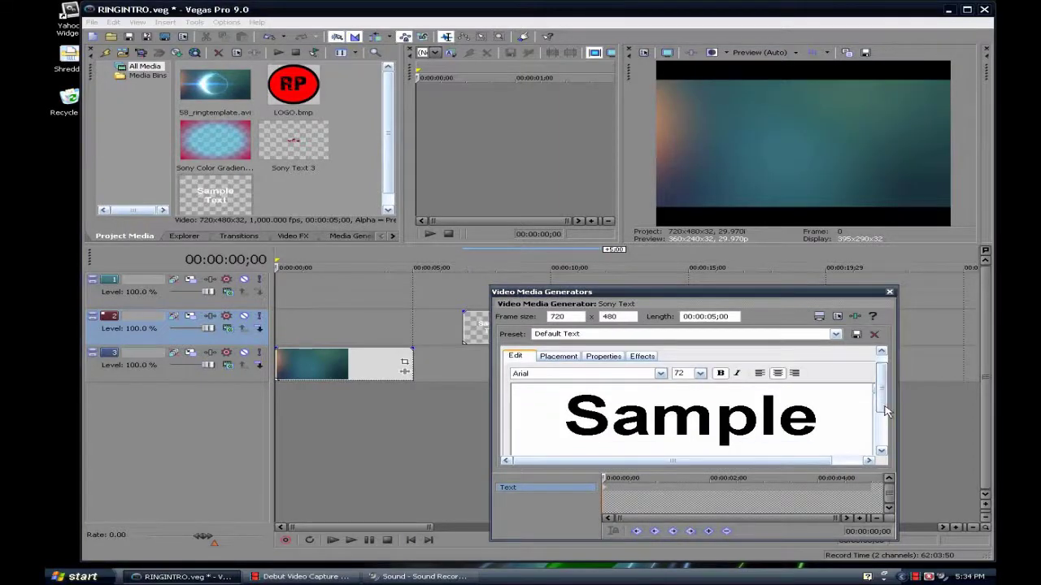
{"action": "scroll", "coordinate": [804, 446], "scroll_direction": "down", "scroll_amount": 2}
{"action": "left_click_drag", "start_coordinate": [804, 446], "coordinate": [821, 407]}
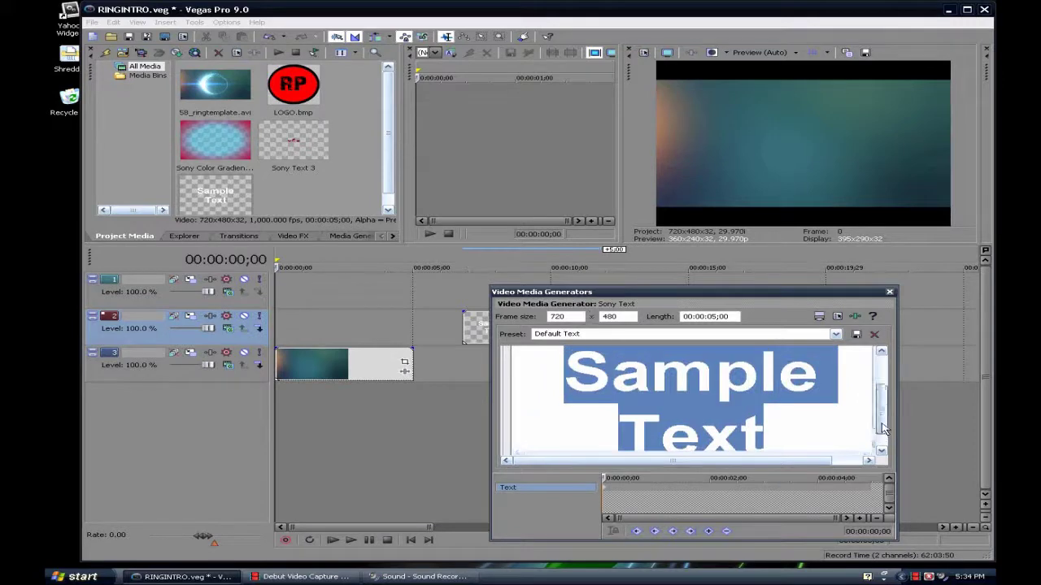
{"action": "scroll", "coordinate": [884, 429], "scroll_direction": "up", "scroll_amount": 2}
{"action": "key", "text": "Delete"}
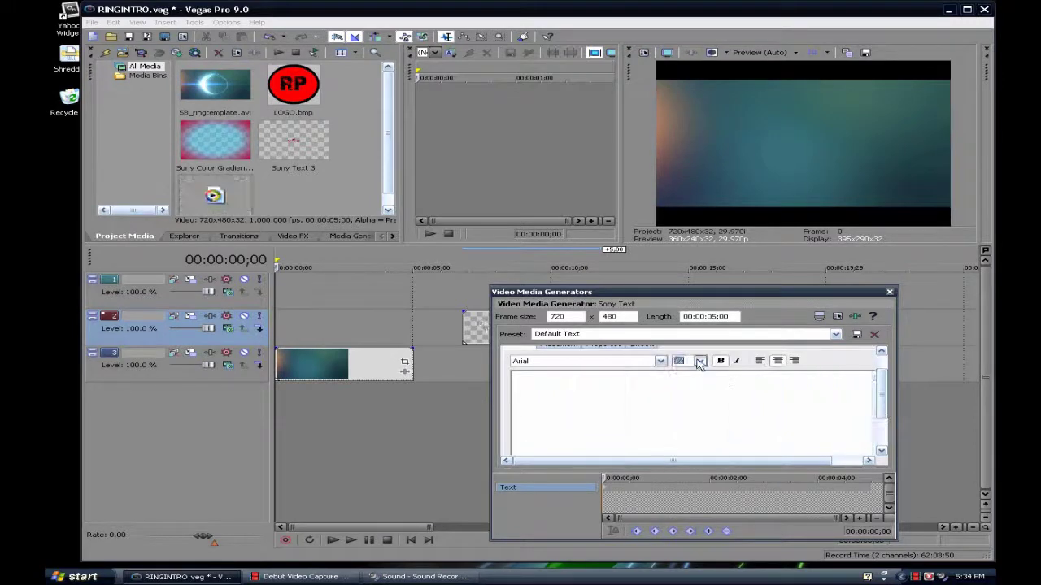
{"action": "left_click", "coordinate": [700, 363]}
{"action": "left_click", "coordinate": [691, 450]}
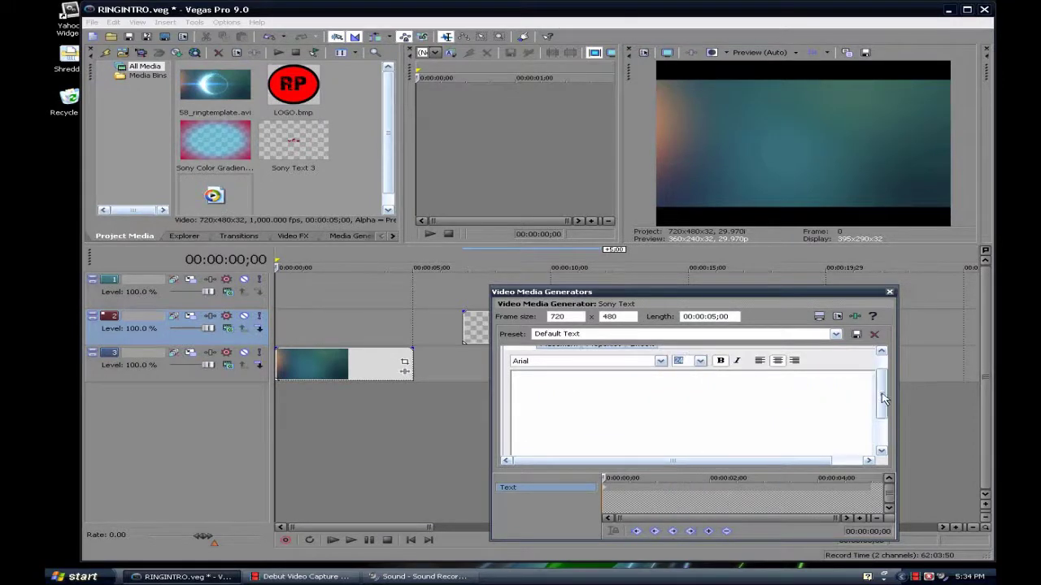
Type the title 'RsGamer Productionz', correcting the misspelled ending
{"action": "scroll", "coordinate": [884, 398], "scroll_direction": "up", "scroll_amount": 1}
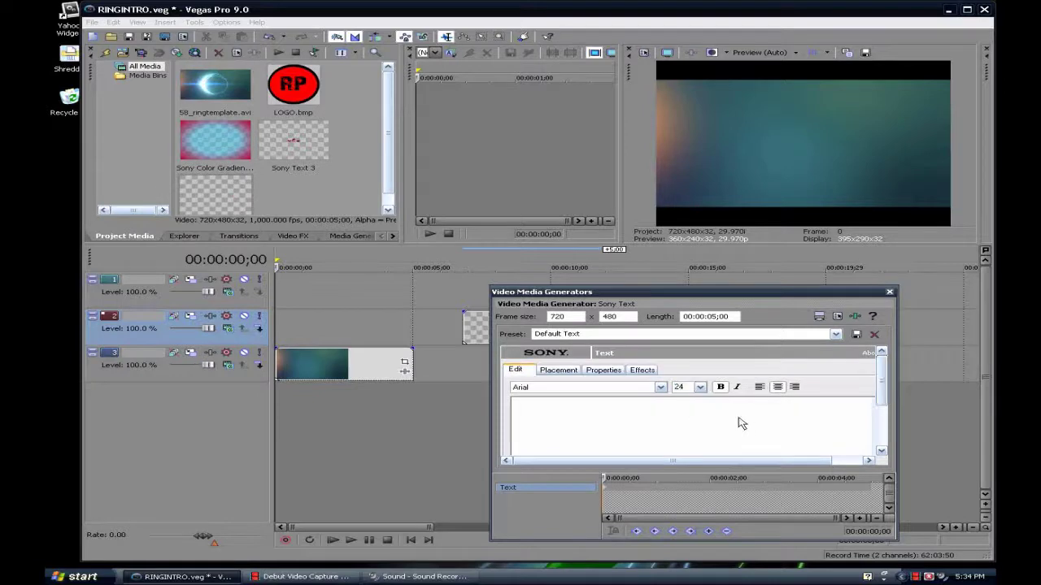
{"action": "type", "text": "RsGam"}
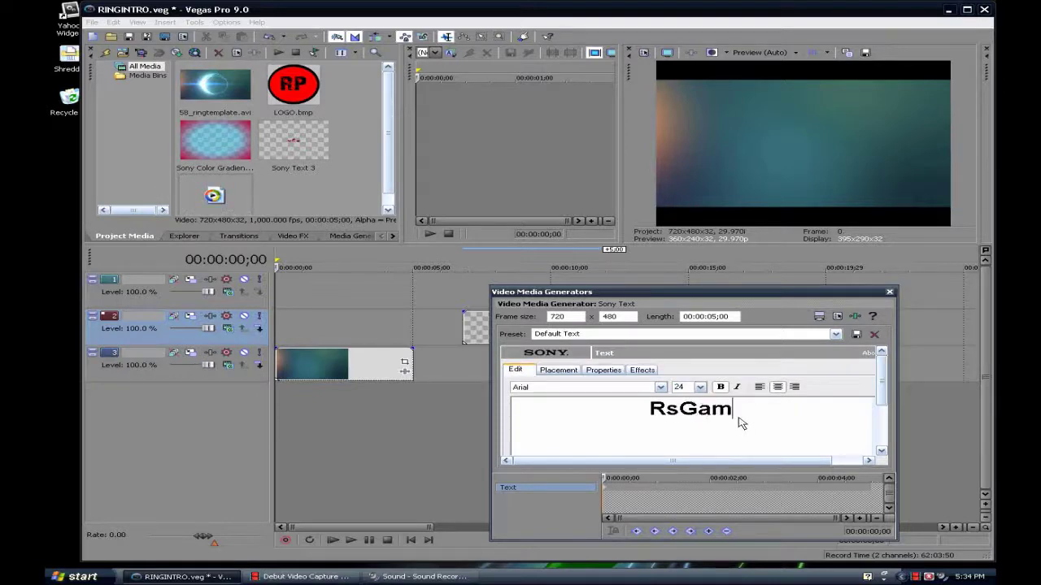
{"action": "type", "text": "erProducton"}
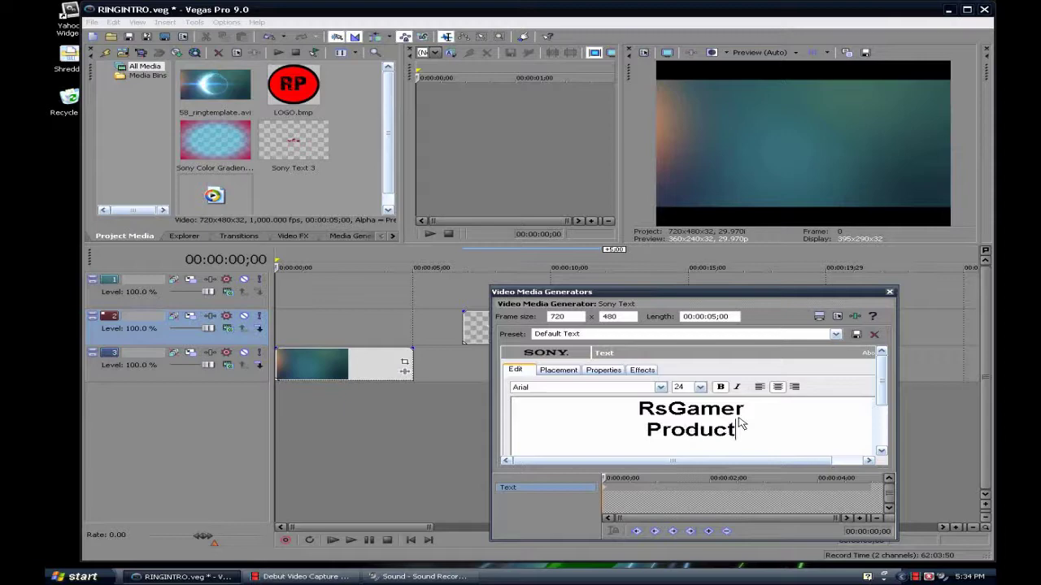
{"action": "key", "text": "BackSpace"}
{"action": "key", "text": "BackSpace"}
{"action": "type", "text": "ionz"}
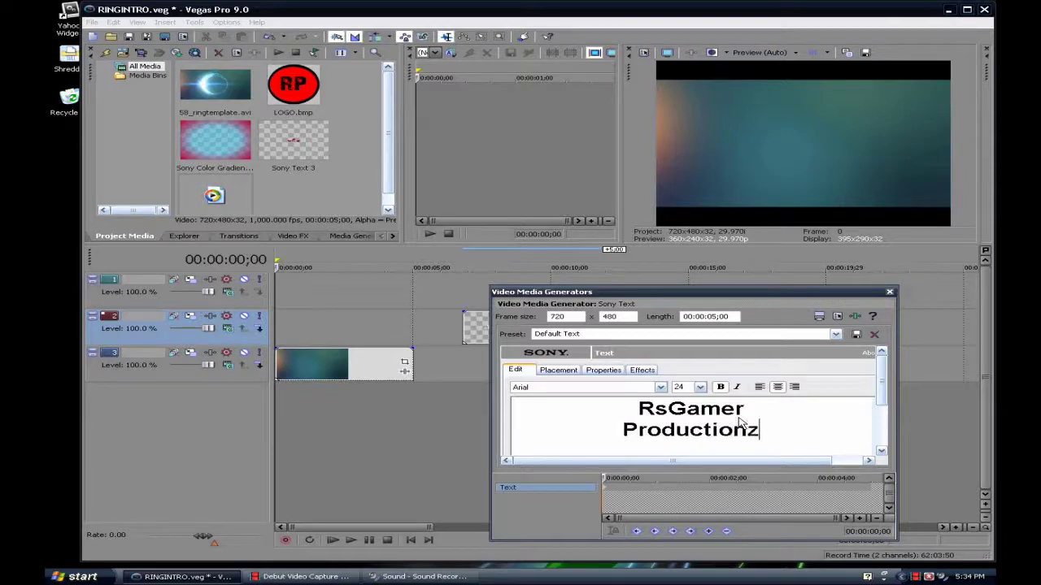
Change the title font to 28 Days Later
{"action": "left_click", "coordinate": [660, 387]}
{"action": "scroll", "coordinate": [580, 353], "scroll_direction": "down", "scroll_amount": 2}
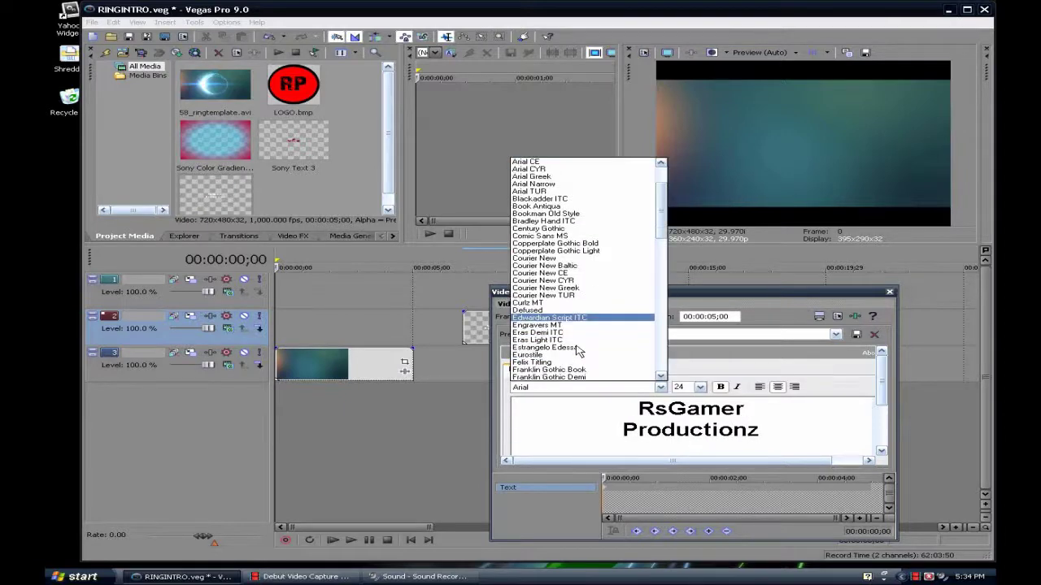
{"action": "scroll", "coordinate": [569, 364], "scroll_direction": "up", "scroll_amount": 2}
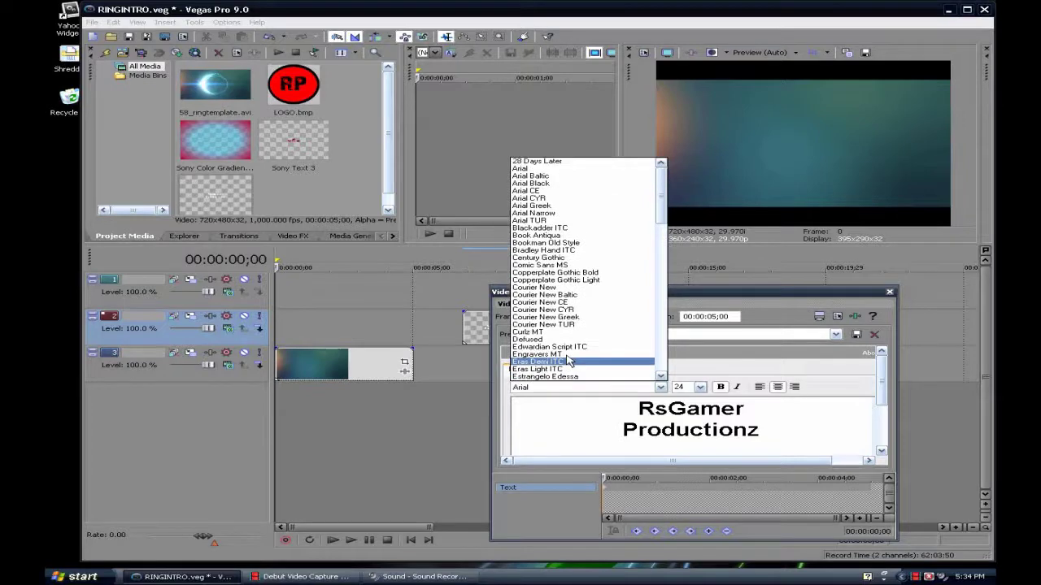
{"action": "scroll", "coordinate": [572, 178], "scroll_direction": "up", "scroll_amount": 1}
{"action": "left_click", "coordinate": [569, 170]}
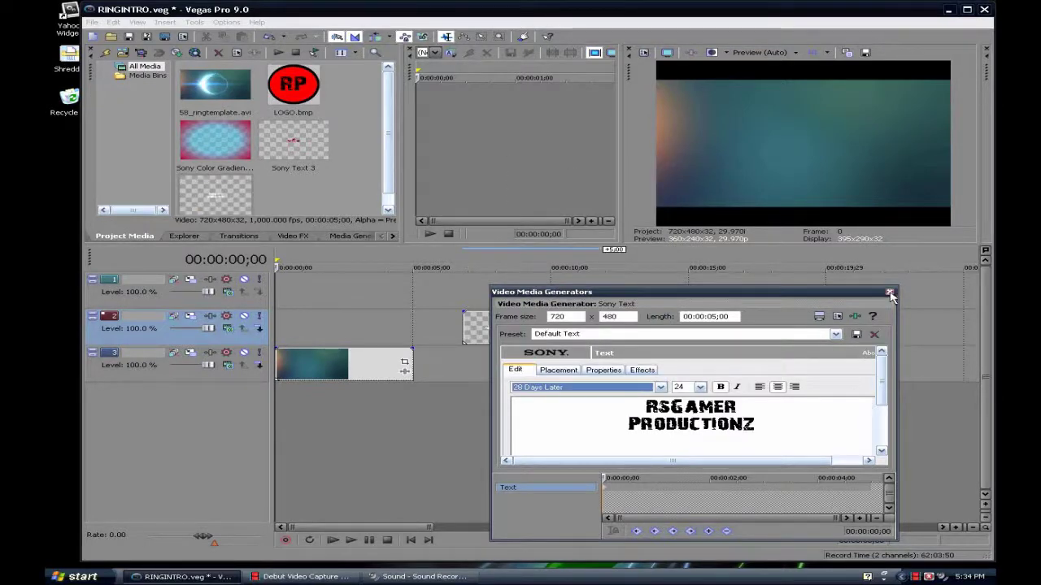
Move the text event to the start of the timeline
{"action": "left_click", "coordinate": [558, 371]}
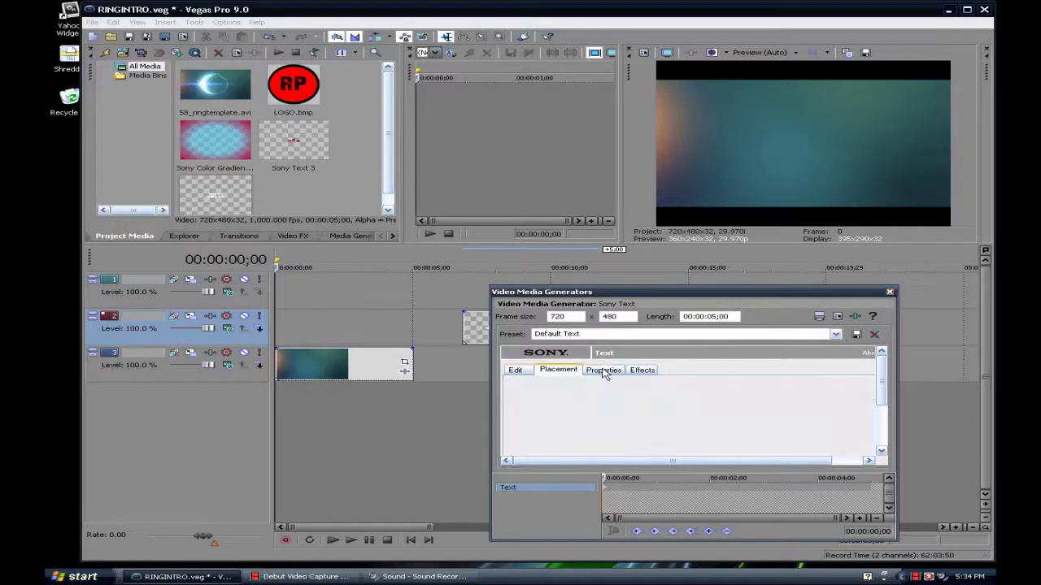
{"action": "left_click", "coordinate": [603, 371]}
{"action": "left_click_drag", "start_coordinate": [473, 327], "coordinate": [267, 331]}
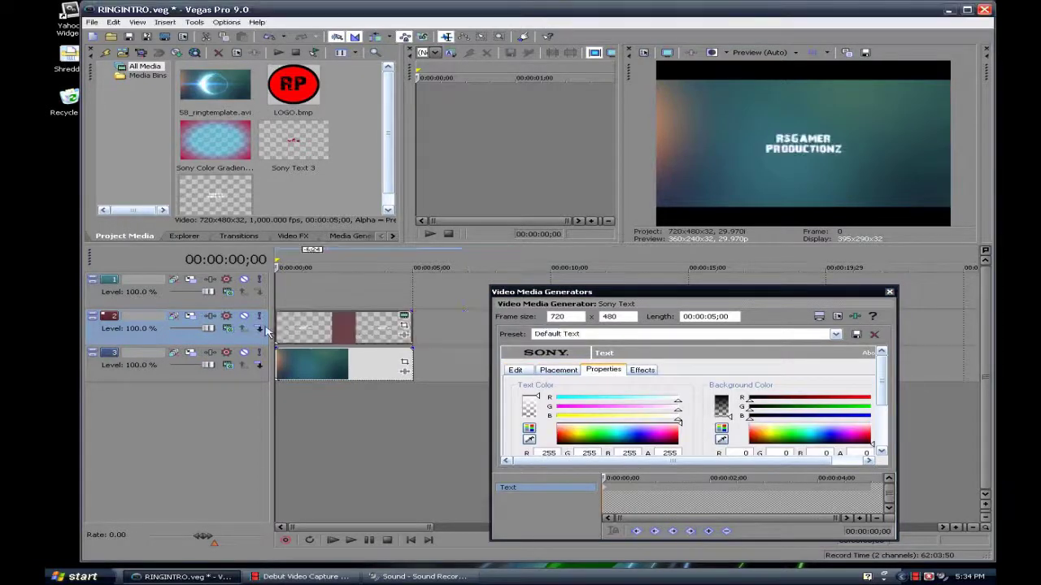
Set the title's text colour to a dark colour
{"action": "left_click", "coordinate": [642, 371]}
{"action": "left_click", "coordinate": [604, 370]}
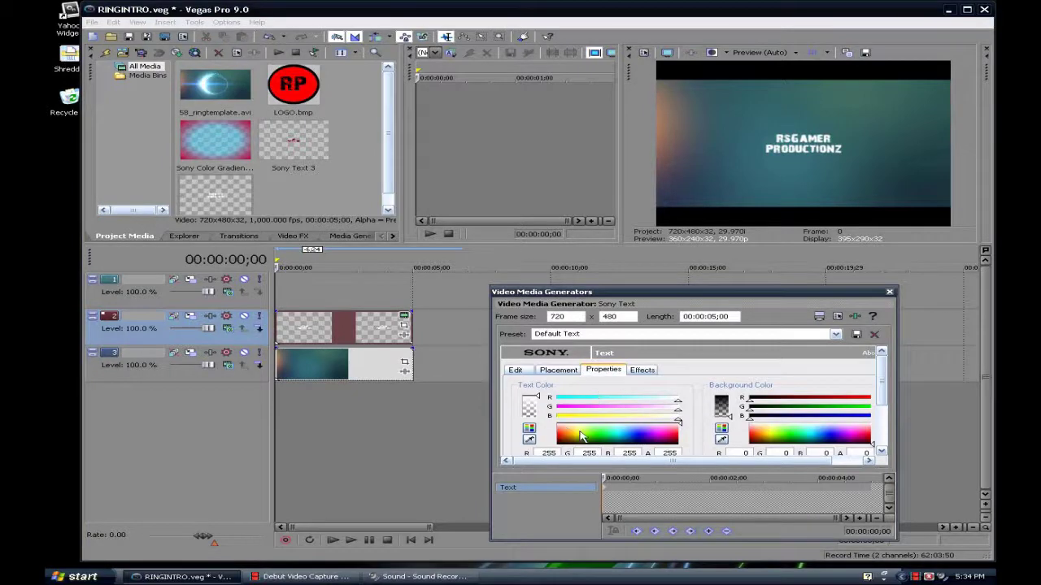
{"action": "left_click", "coordinate": [582, 437]}
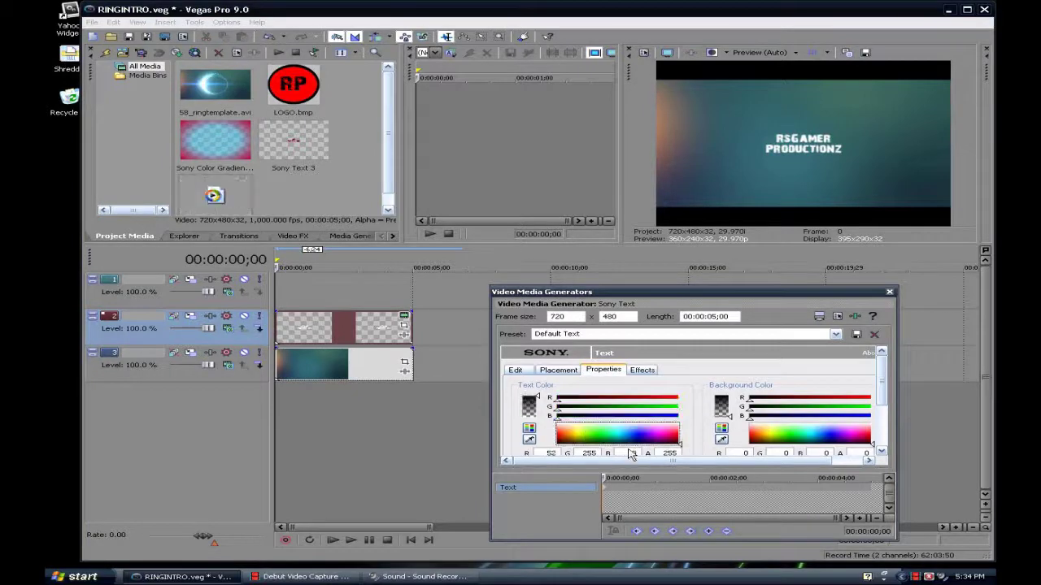
{"action": "left_click", "coordinate": [674, 442]}
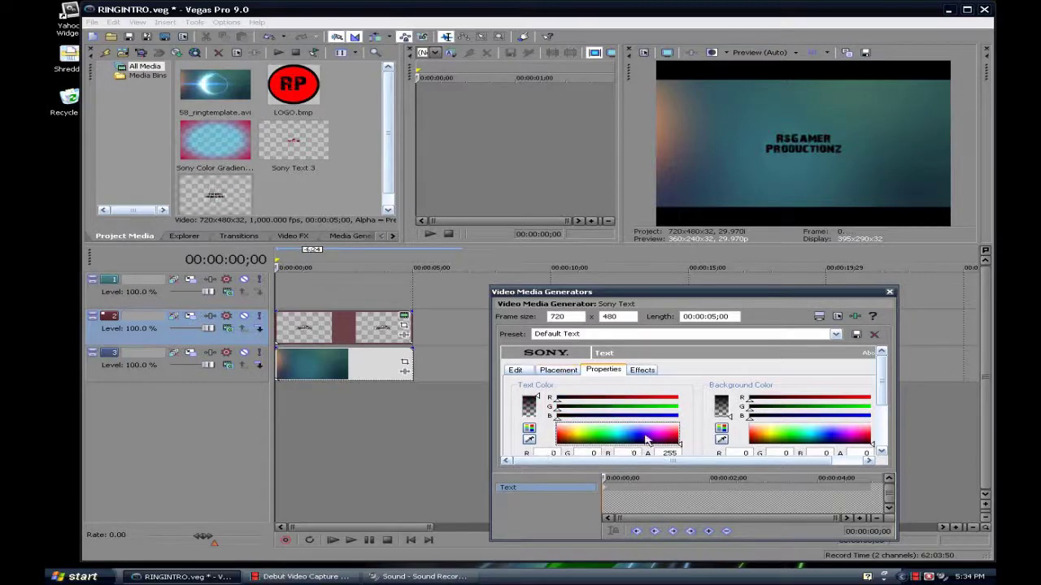
Close the text generator and play the intro
{"action": "left_click", "coordinate": [568, 373]}
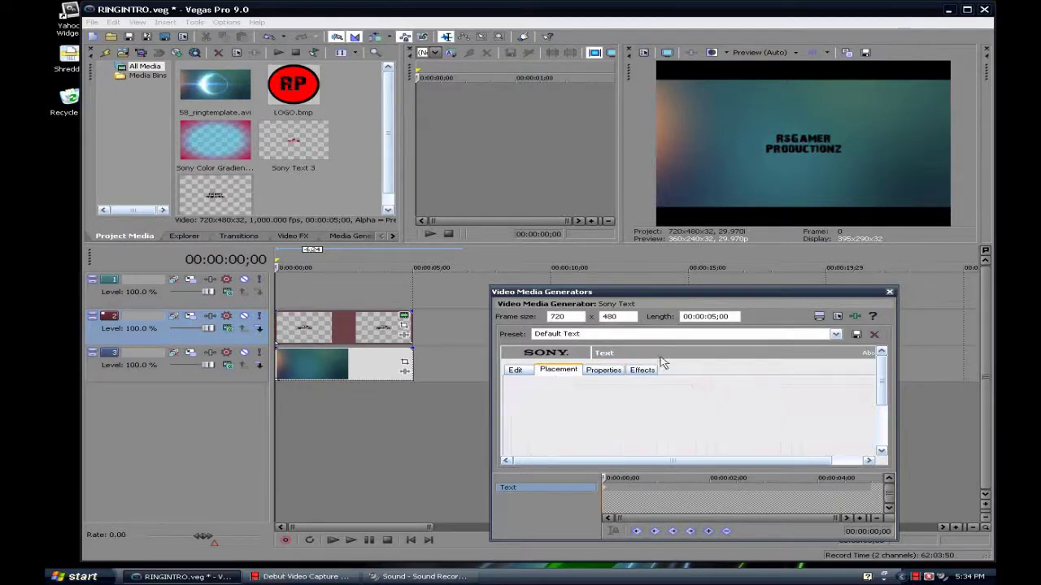
{"action": "left_click", "coordinate": [889, 291]}
{"action": "left_click", "coordinate": [333, 541]}
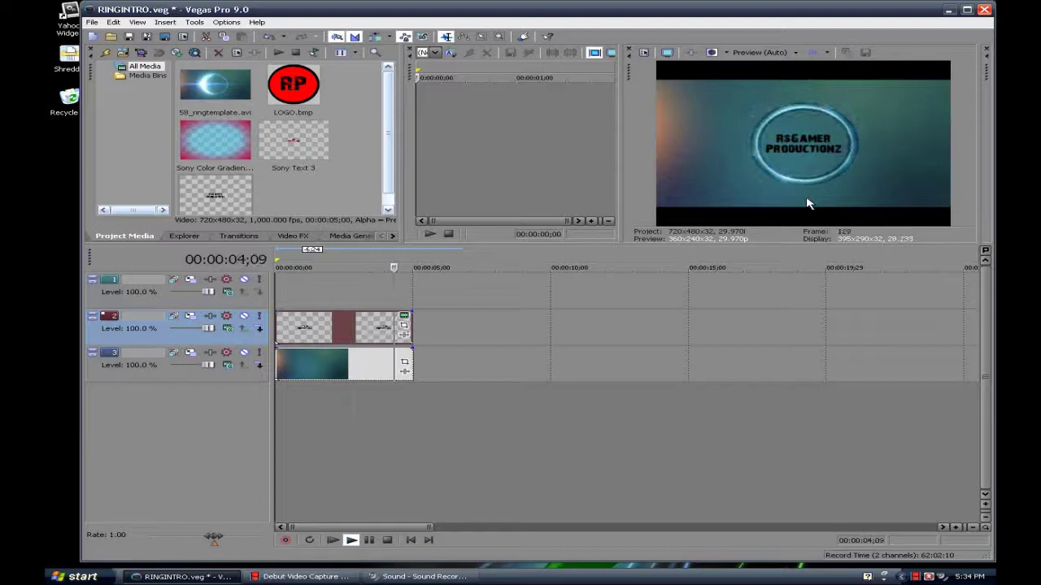
Stop and replay the intro from the beginning to check the title
{"action": "left_click", "coordinate": [369, 541]}
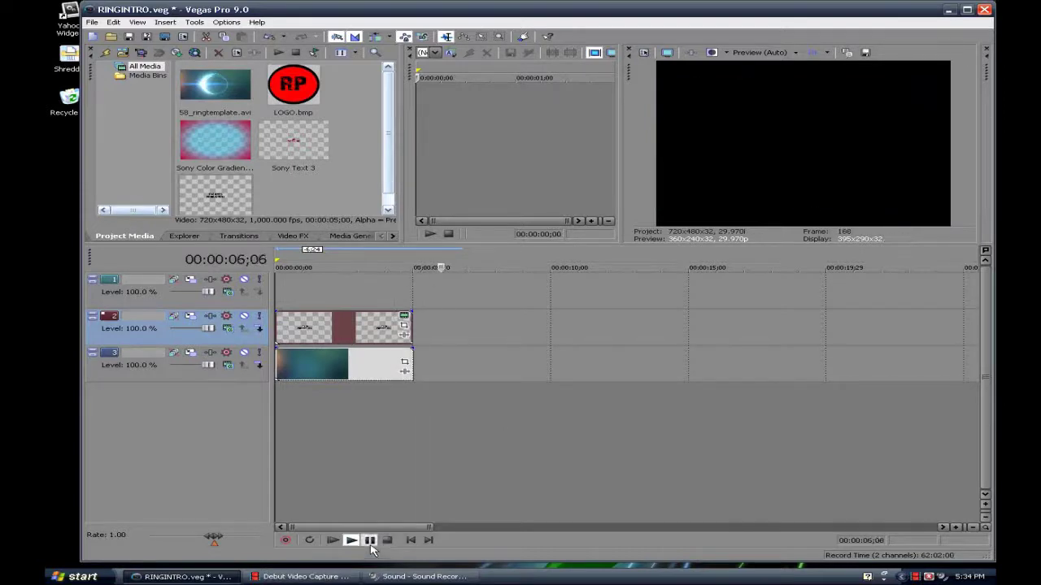
{"action": "left_click", "coordinate": [410, 540]}
{"action": "left_click", "coordinate": [333, 540]}
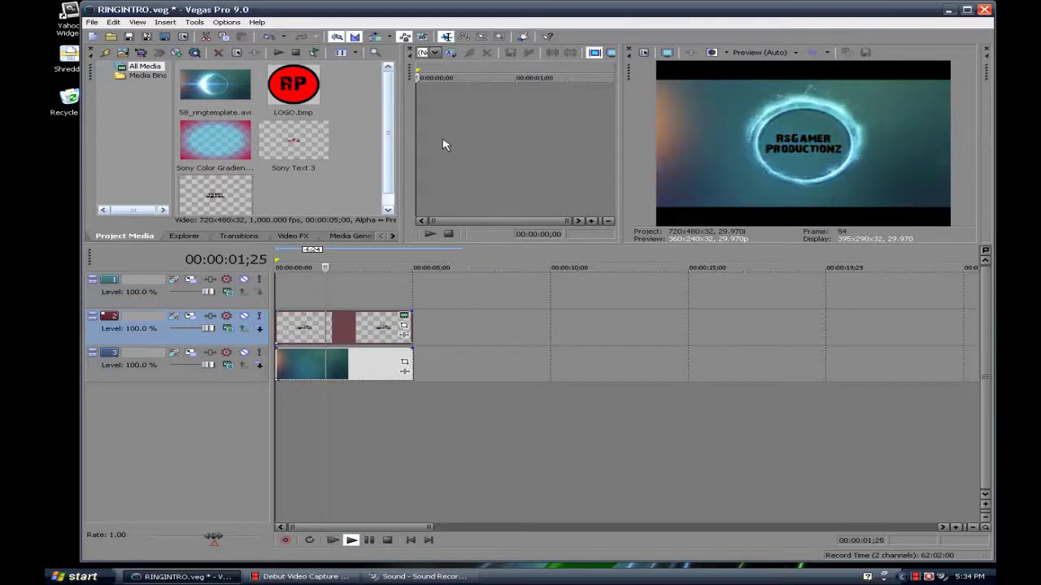
{"action": "left_click", "coordinate": [294, 85]}
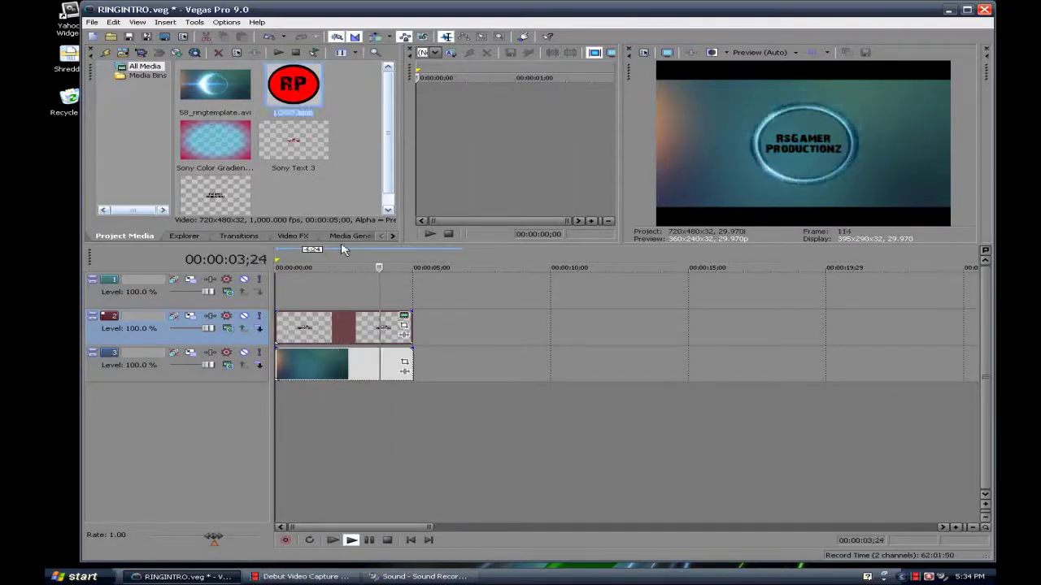
Preview the opening once more, then show the Media Generators collection
{"action": "left_click", "coordinate": [387, 541]}
{"action": "left_click", "coordinate": [368, 540]}
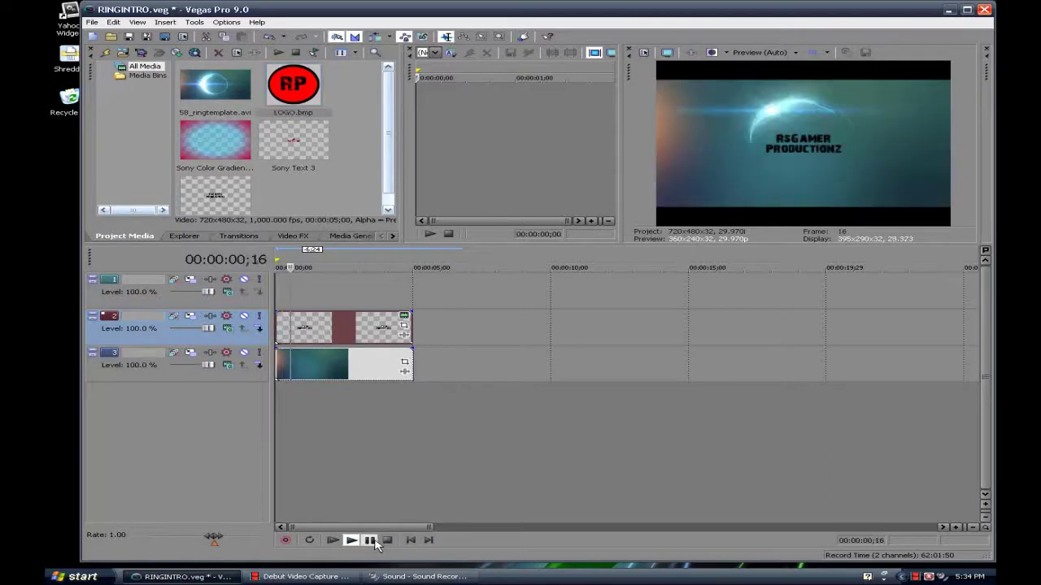
{"action": "left_click", "coordinate": [368, 540]}
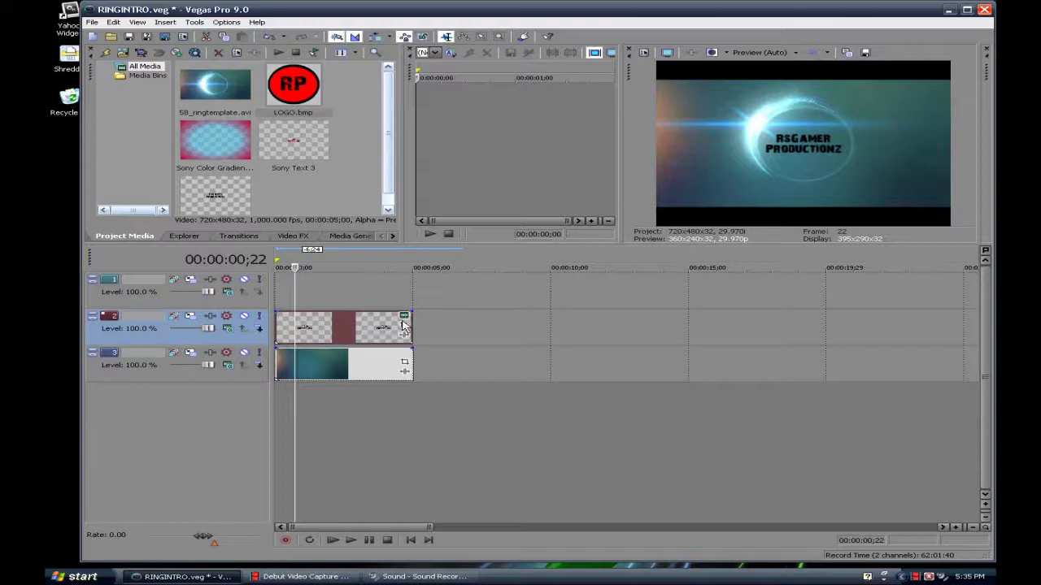
{"action": "left_click", "coordinate": [332, 540]}
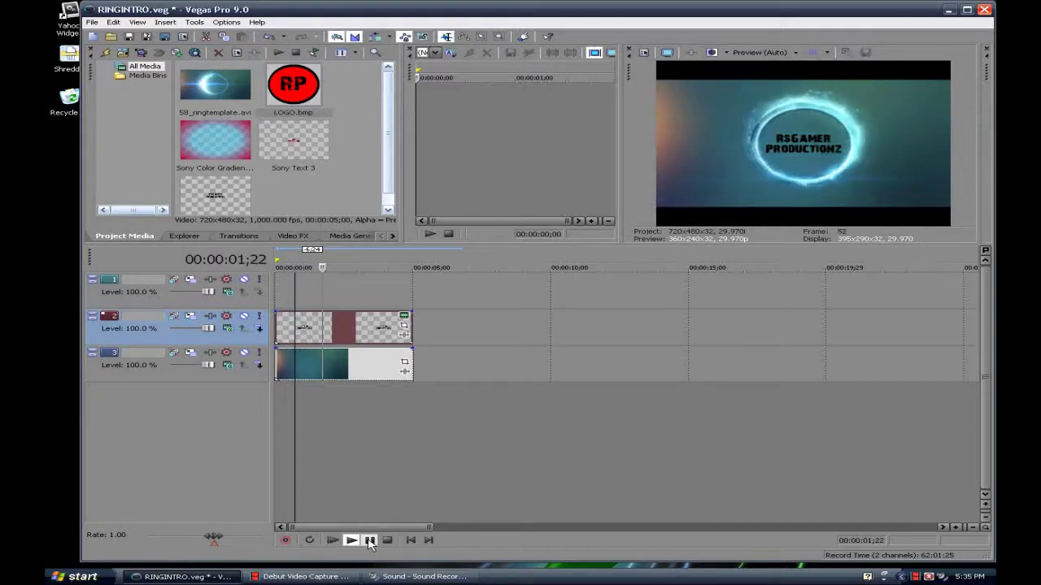
{"action": "left_click", "coordinate": [369, 540]}
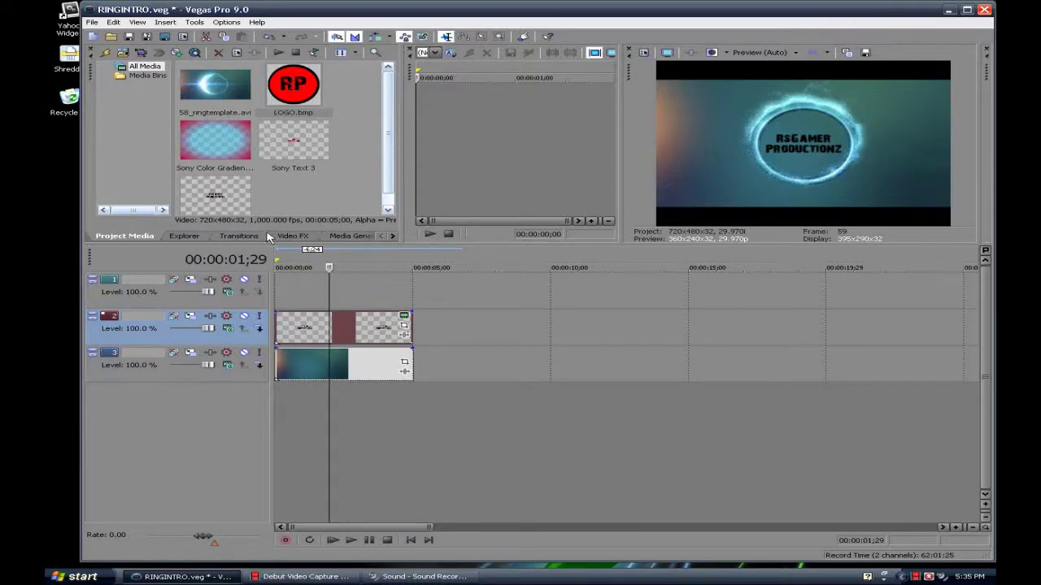
{"action": "left_click", "coordinate": [351, 238]}
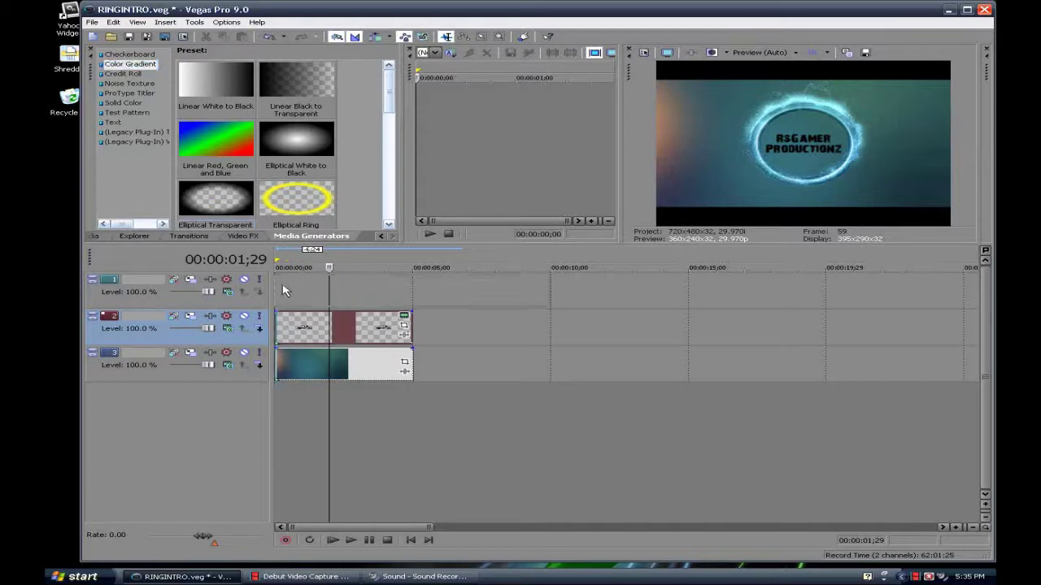
Add an Elliptical Transparent to Black gradient on the top track, trimmed to 5 seconds
{"action": "left_click_drag", "start_coordinate": [624, 324], "coordinate": [634, 325]}
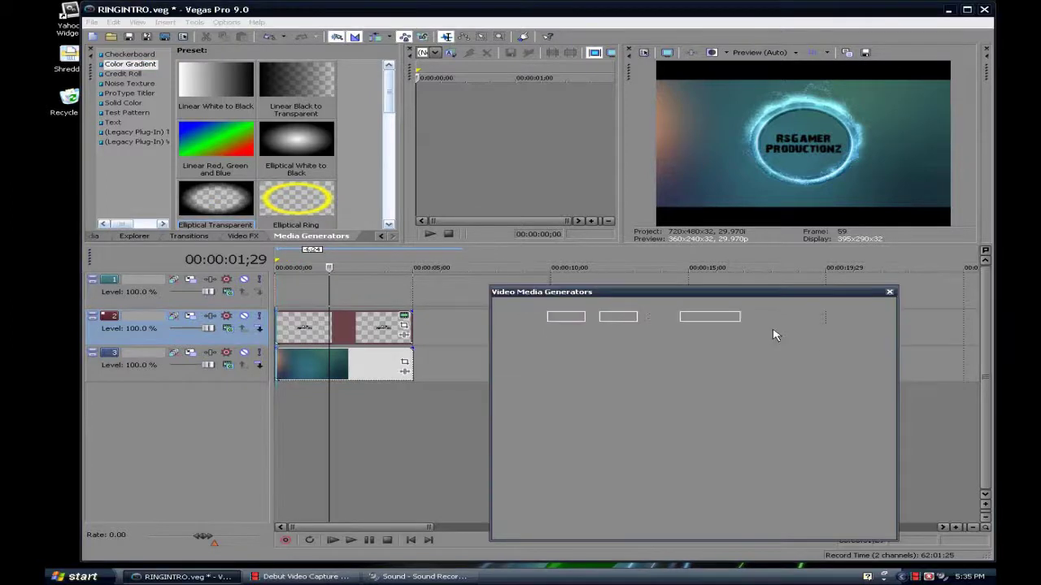
{"action": "left_click", "coordinate": [888, 291]}
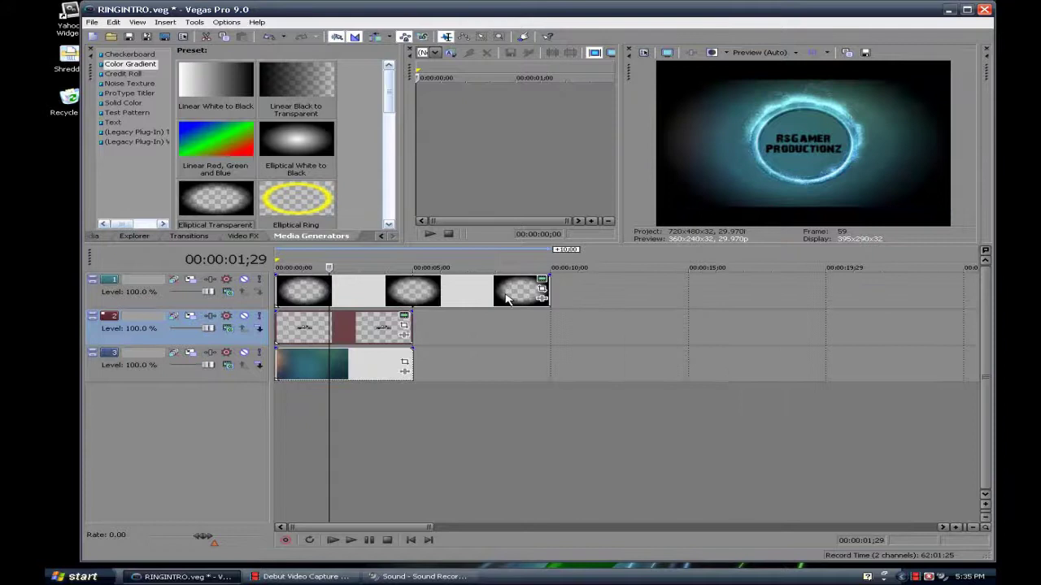
{"action": "left_click_drag", "start_coordinate": [551, 291], "coordinate": [415, 294]}
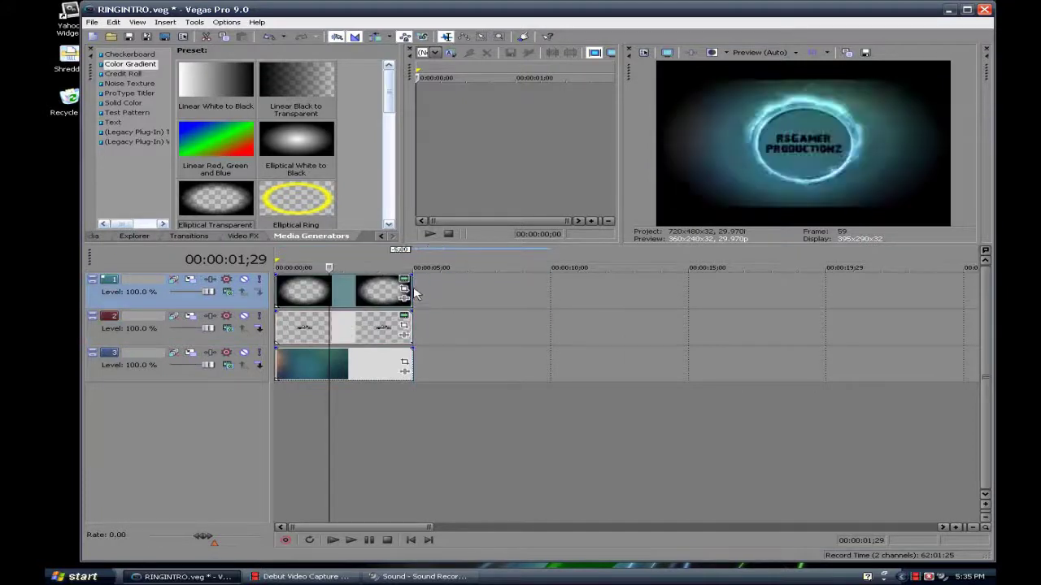
{"action": "left_click", "coordinate": [334, 540]}
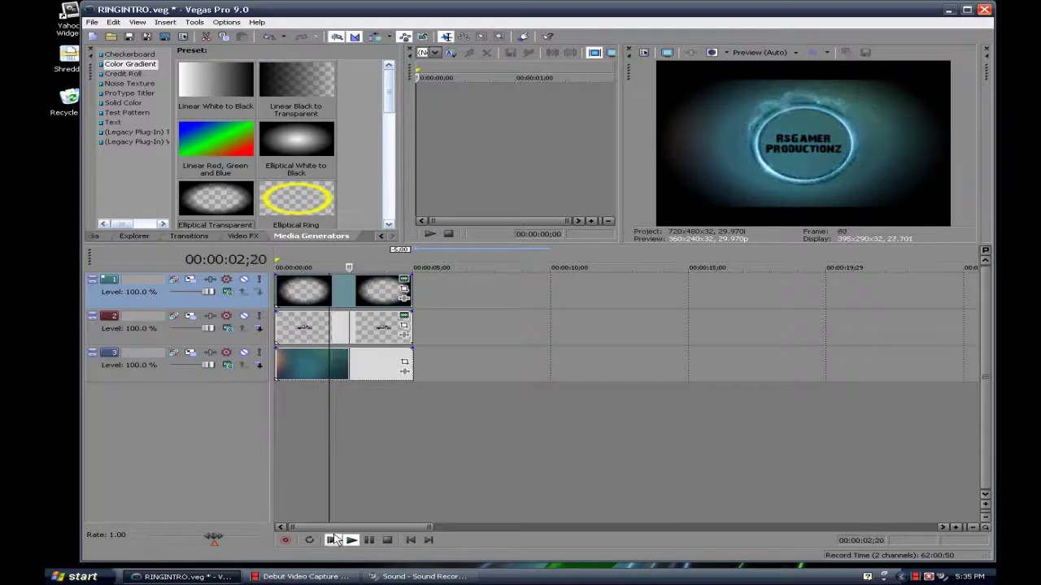
{"action": "key", "text": "Return"}
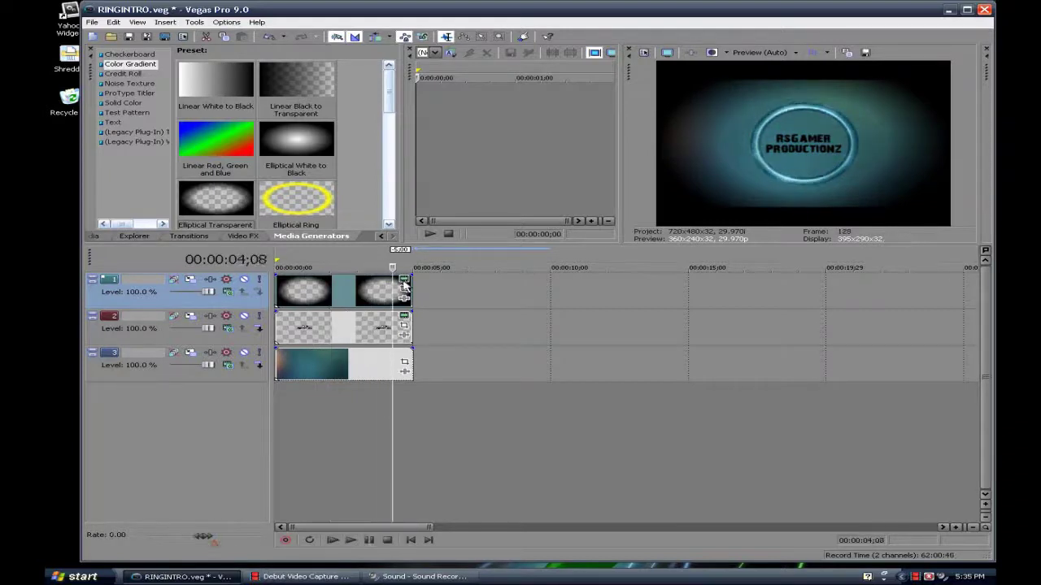
Open the vignette's Color Gradient settings and shrink the clear centre
{"action": "left_click", "coordinate": [407, 282]}
{"action": "scroll", "coordinate": [887, 411], "scroll_direction": "down", "scroll_amount": 2}
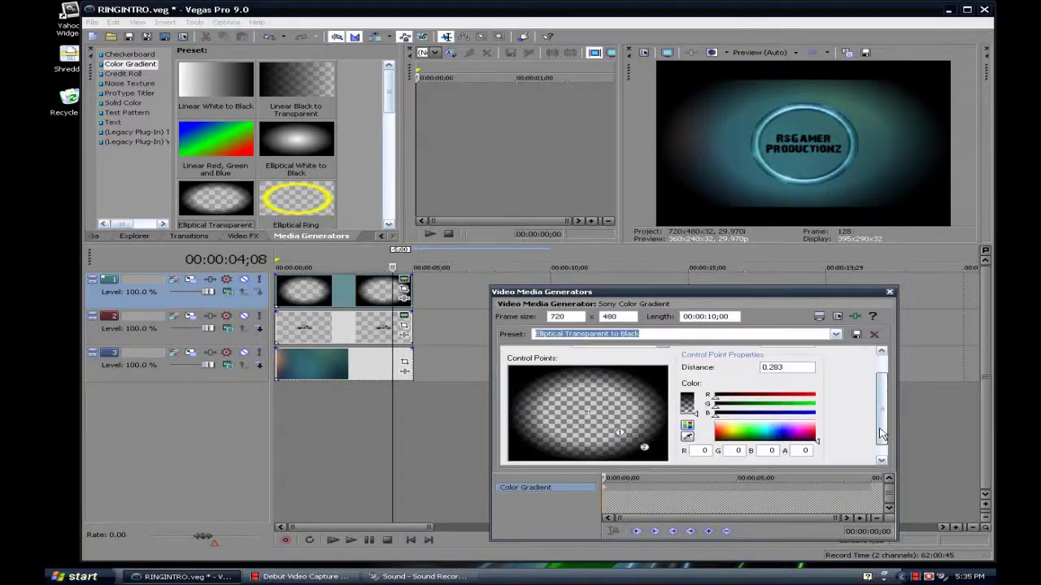
{"action": "left_click_drag", "start_coordinate": [619, 423], "coordinate": [599, 409]}
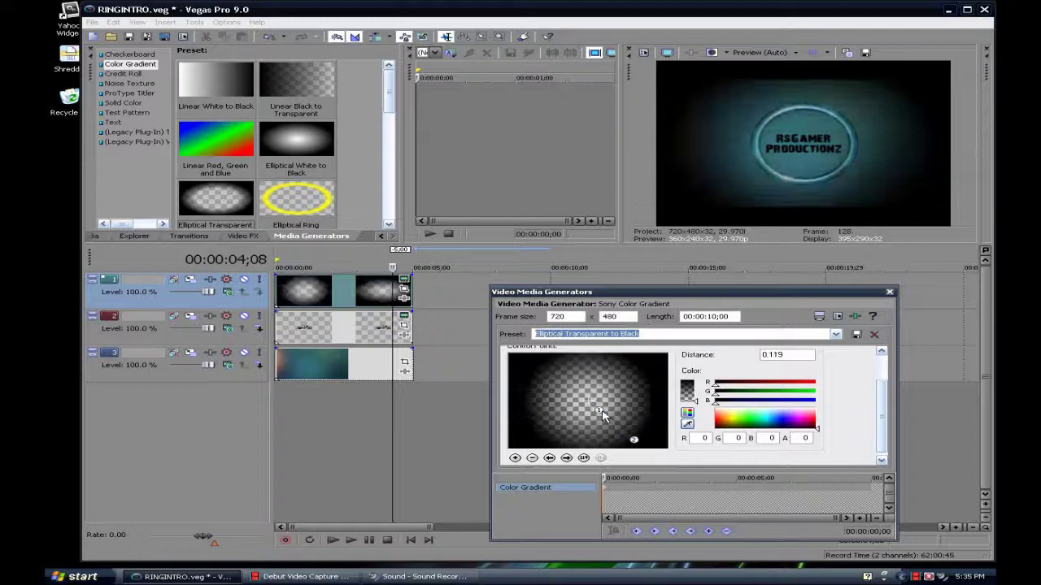
Move the gradient points to distance 0.503, colour it light blue, then close and play
{"action": "mouse_move", "coordinate": [643, 435]}
{"action": "left_mouse_down"}
{"action": "mouse_move", "coordinate": [632, 442]}
{"action": "mouse_move", "coordinate": [653, 446]}
{"action": "mouse_move", "coordinate": [644, 439]}
{"action": "left_mouse_up"}
{"action": "left_click_drag", "start_coordinate": [805, 426], "coordinate": [778, 417]}
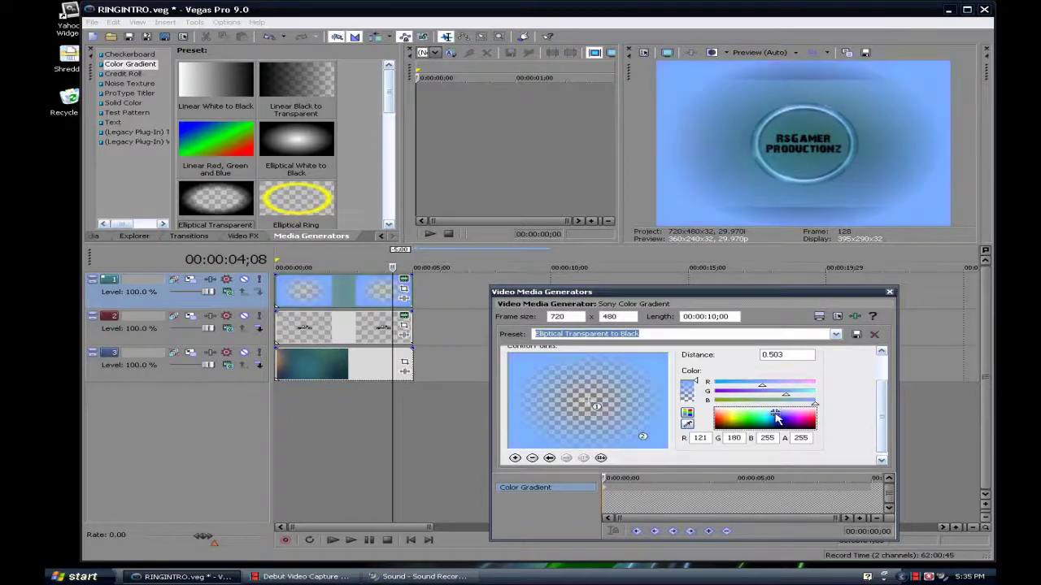
{"action": "left_click", "coordinate": [889, 291]}
{"action": "left_click", "coordinate": [334, 540]}
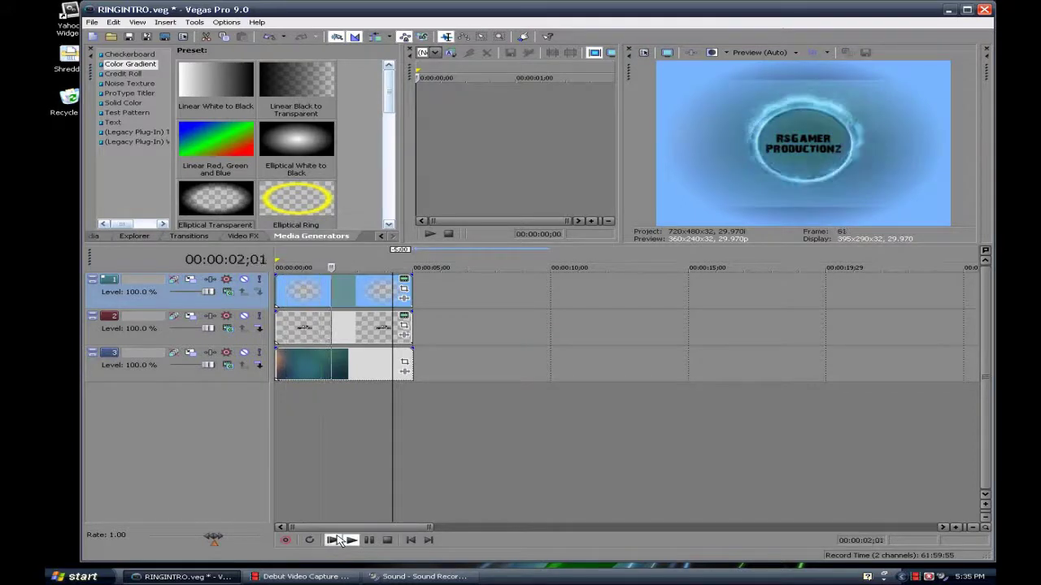
Reopen the title's text settings and choose a much smaller font size
{"action": "left_click", "coordinate": [370, 541]}
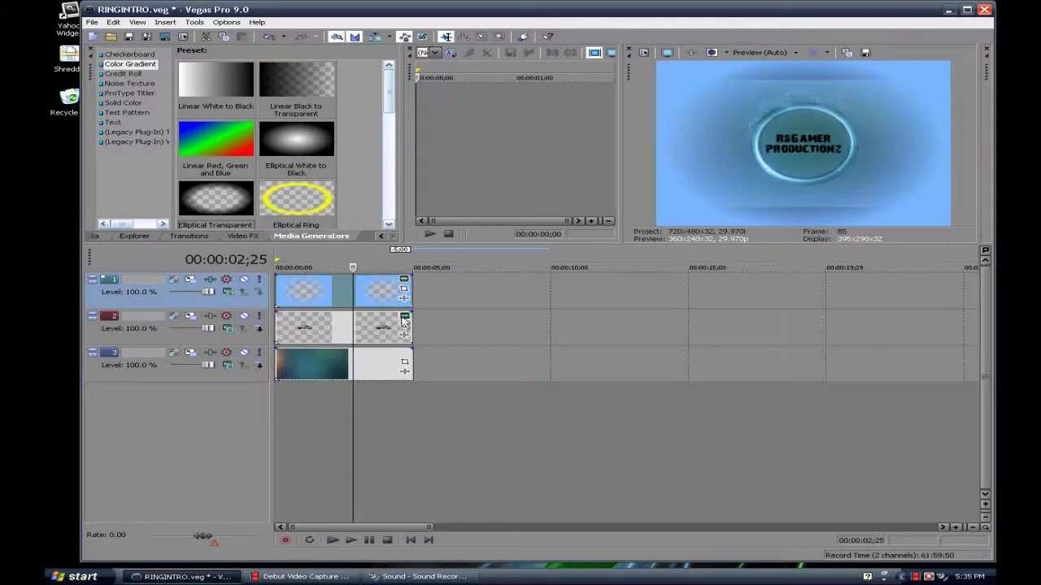
{"action": "left_click", "coordinate": [403, 318]}
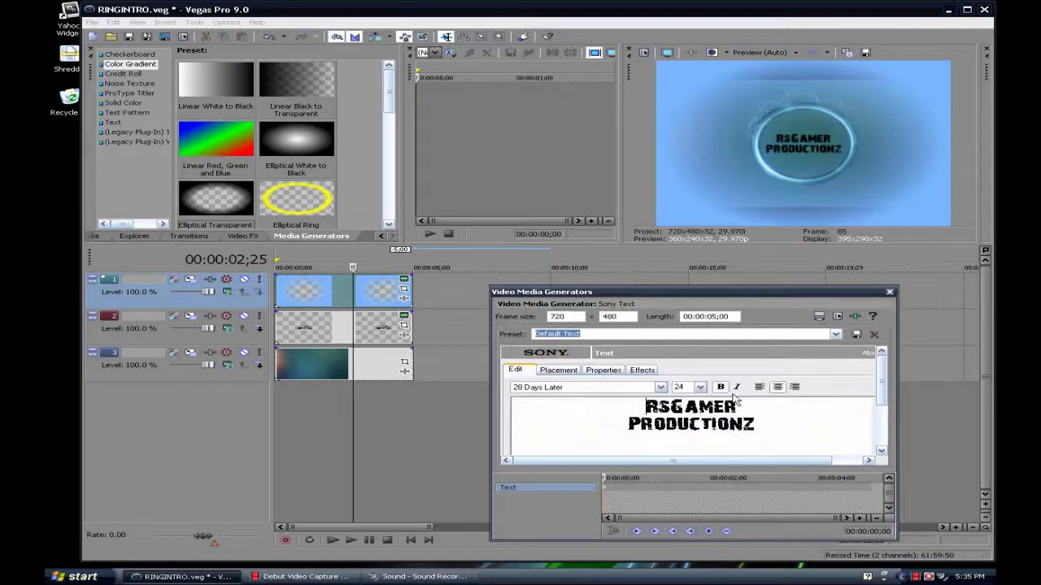
{"action": "left_click", "coordinate": [602, 370]}
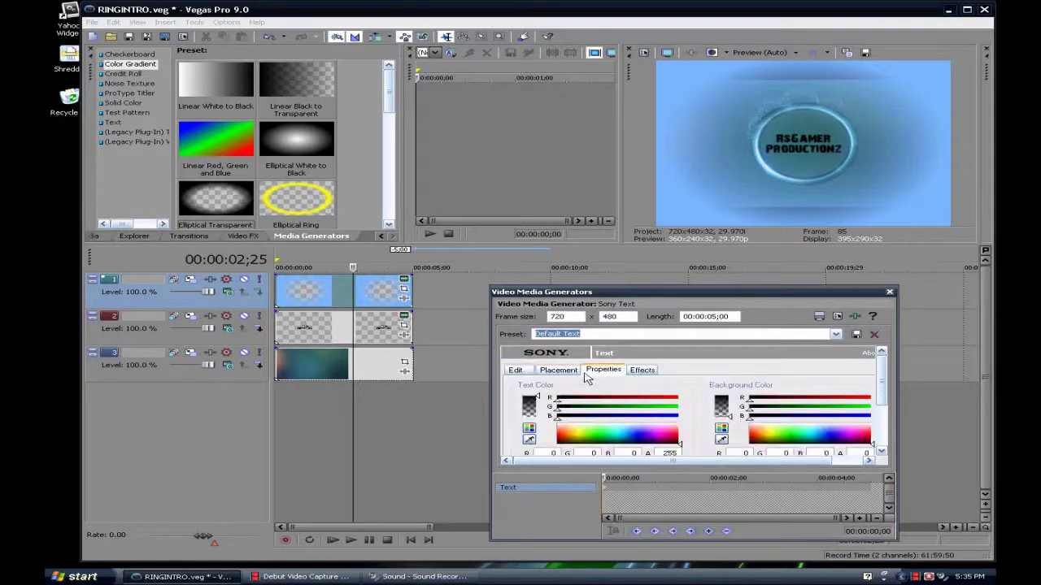
{"action": "left_click", "coordinate": [517, 370]}
{"action": "left_click", "coordinate": [698, 387]}
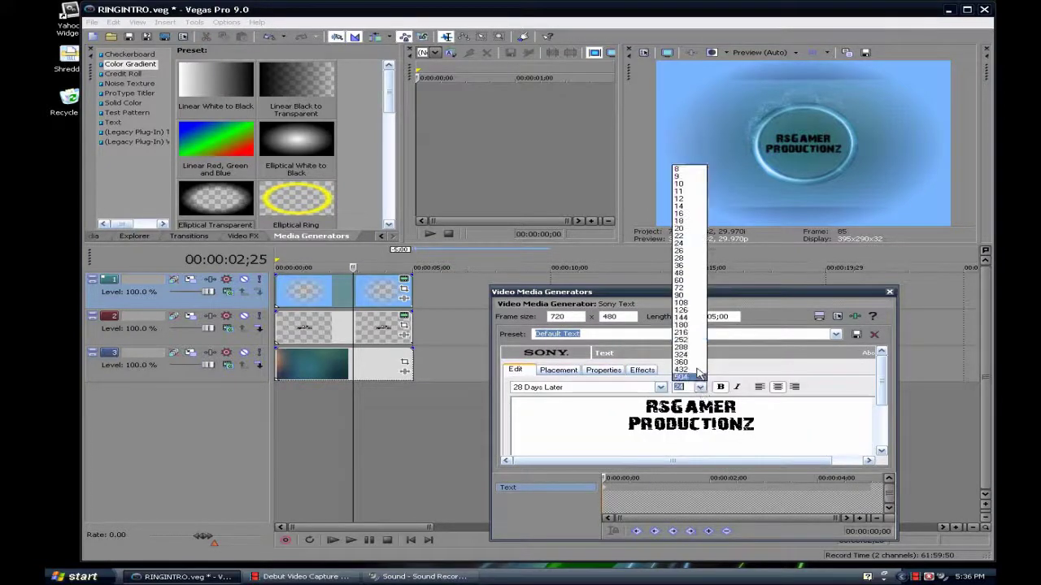
{"action": "left_click", "coordinate": [691, 207]}
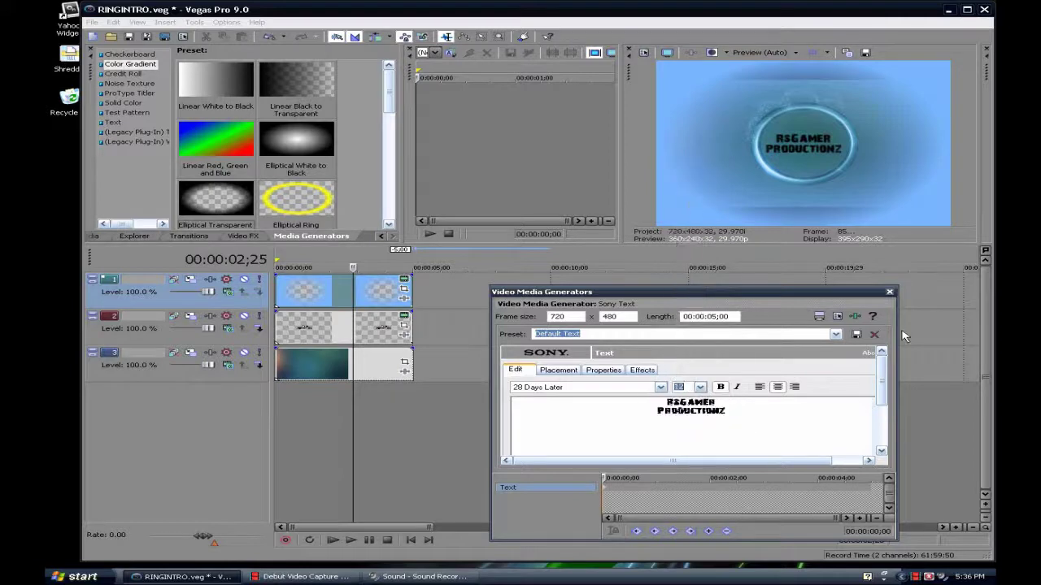
{"action": "left_click", "coordinate": [890, 292]}
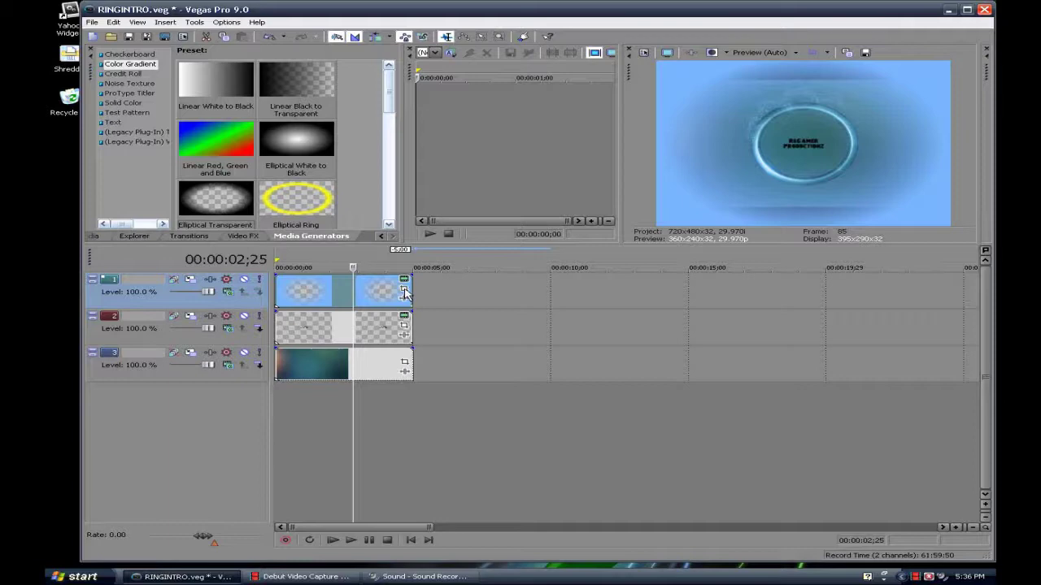
Set pan/crop frames on the title event so the text zooms, then preview it
{"action": "left_click", "coordinate": [405, 326]}
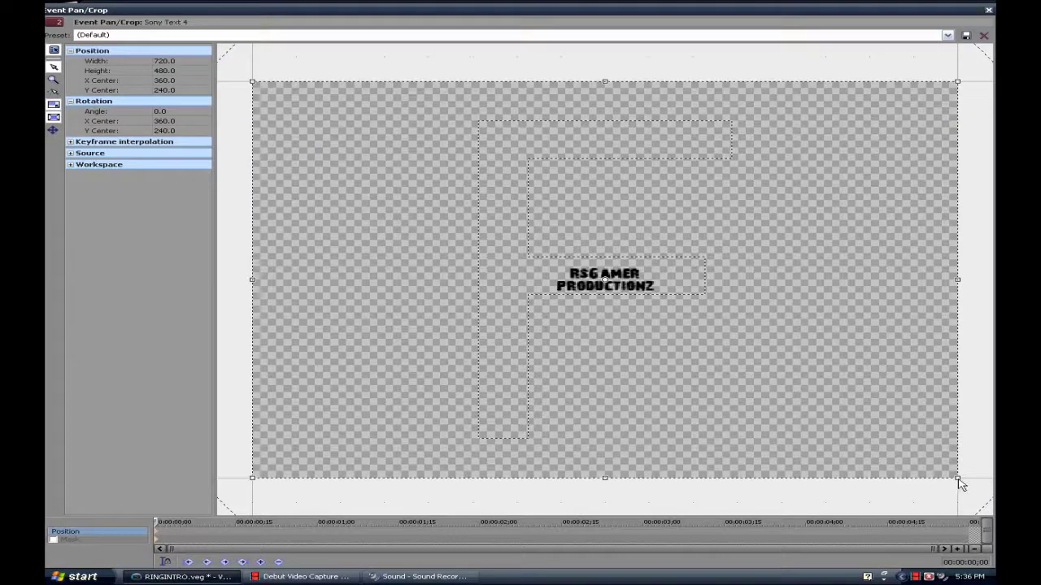
{"action": "mouse_move", "coordinate": [960, 484]}
{"action": "left_mouse_down"}
{"action": "mouse_move", "coordinate": [980, 514]}
{"action": "mouse_move", "coordinate": [977, 489]}
{"action": "left_mouse_up"}
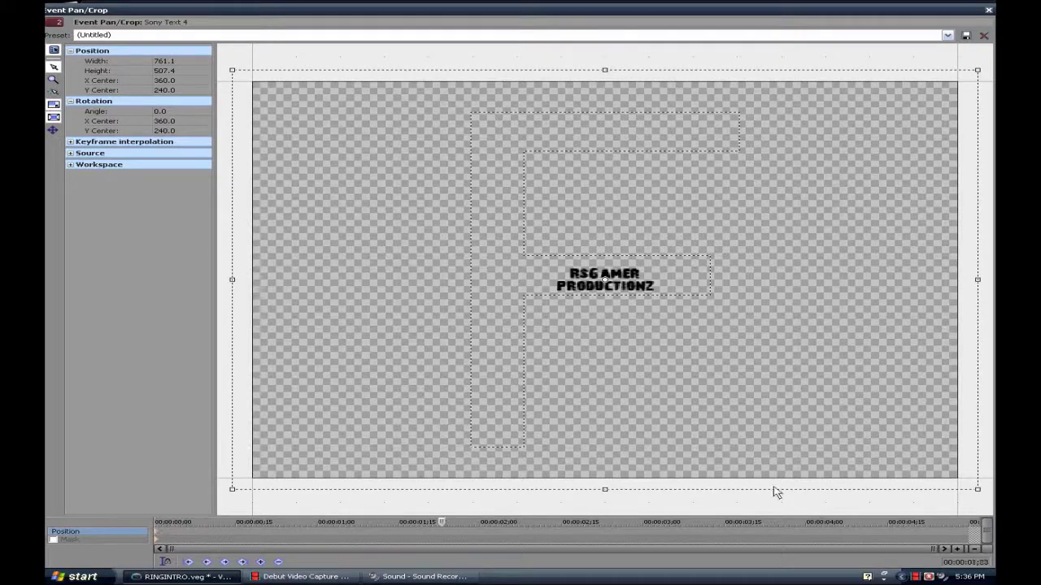
{"action": "left_click_drag", "start_coordinate": [961, 483], "coordinate": [746, 327]}
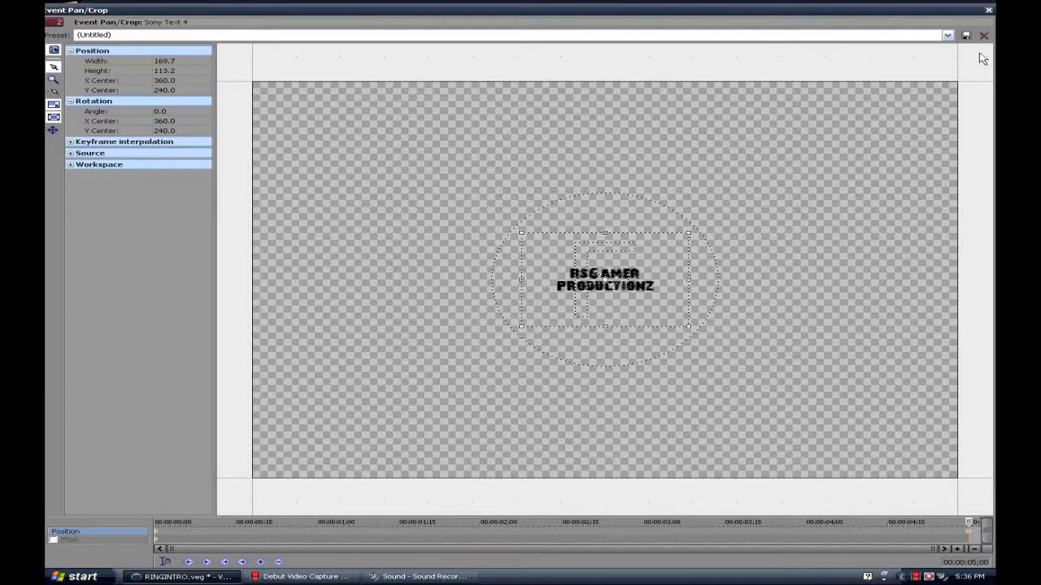
{"action": "left_click", "coordinate": [988, 10]}
{"action": "left_click", "coordinate": [334, 540]}
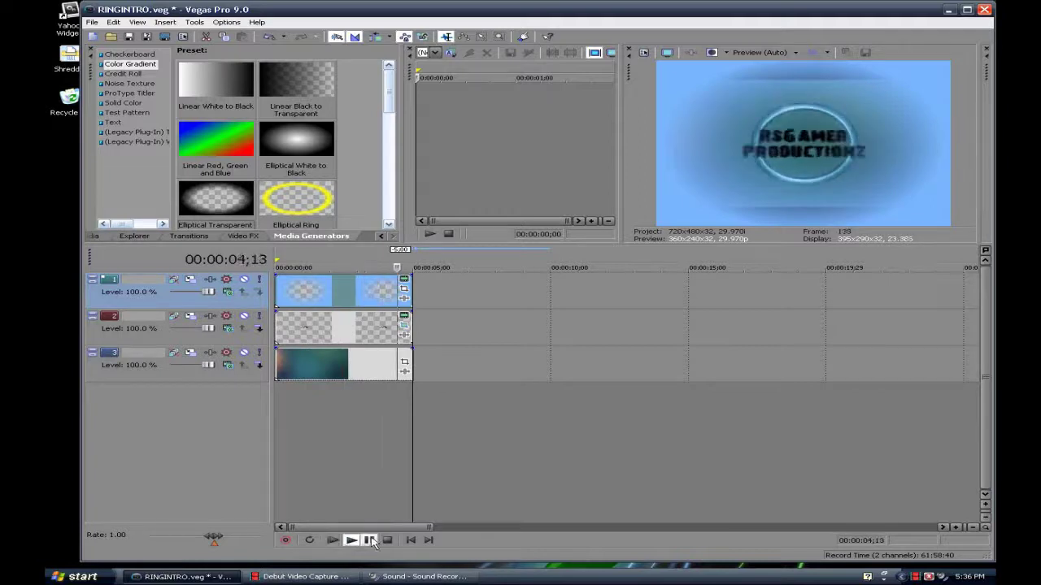
{"action": "left_click", "coordinate": [369, 540]}
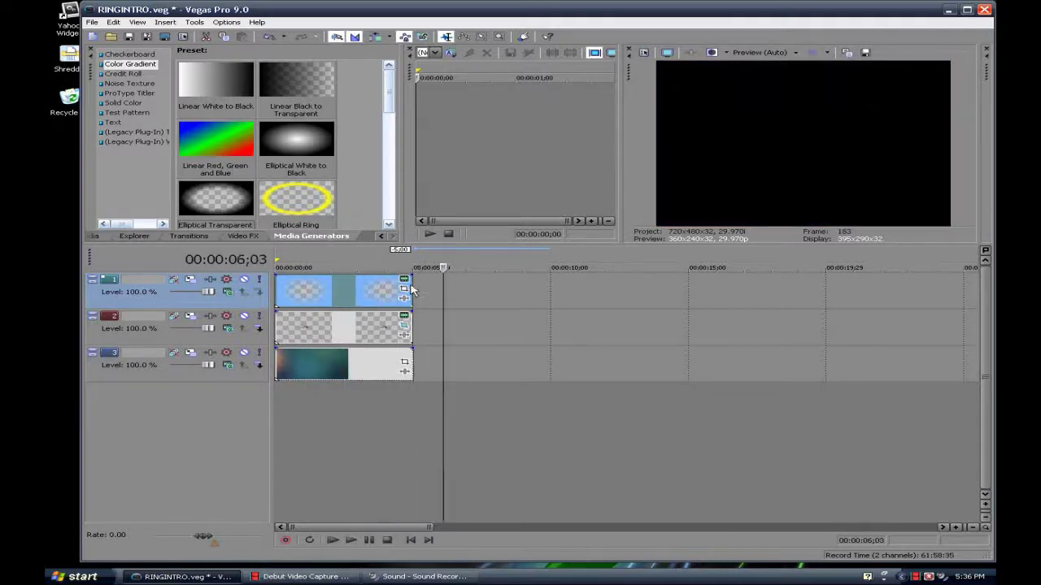
Make the full-frame pan/crop keyframe slightly smaller and replay the intro
{"action": "left_click", "coordinate": [406, 325]}
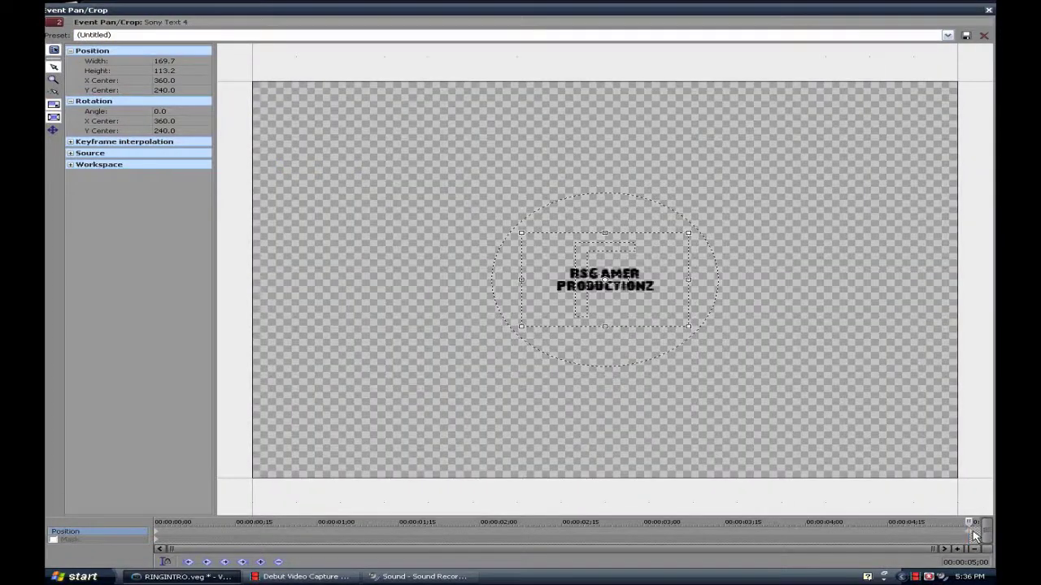
{"action": "left_click", "coordinate": [975, 535]}
{"action": "left_click_drag", "start_coordinate": [979, 493], "coordinate": [820, 326]}
{"action": "left_click", "coordinate": [988, 12]}
{"action": "left_click", "coordinate": [333, 540]}
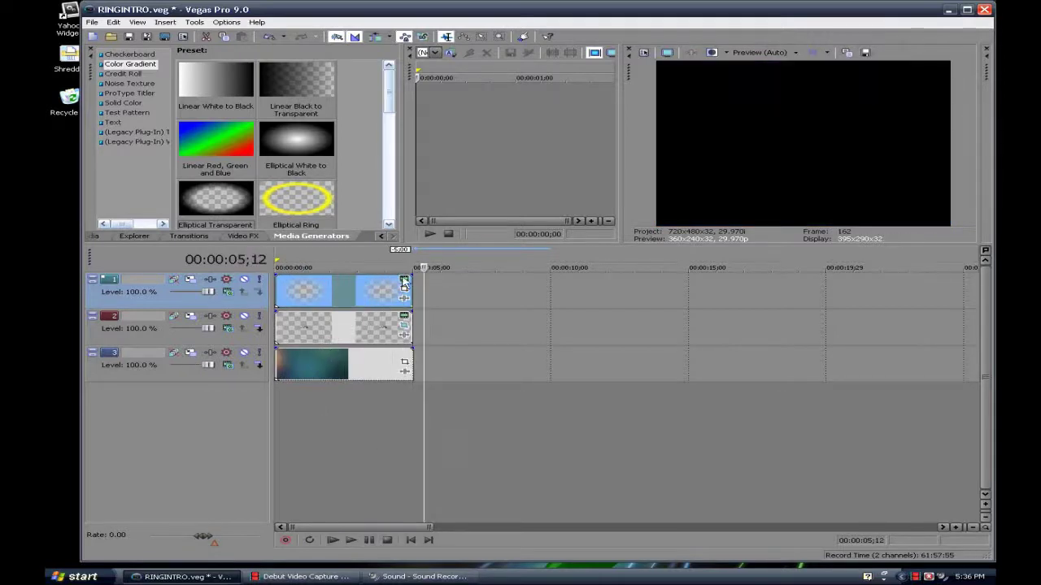
Keep the 28 Days Later font and set the title size to 10
{"action": "left_click", "coordinate": [406, 316]}
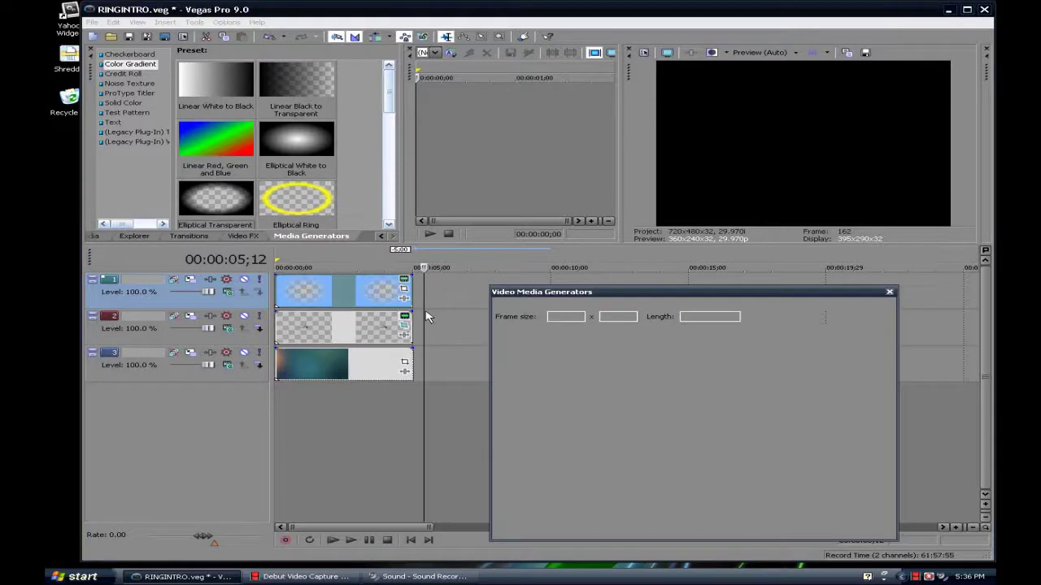
{"action": "left_click", "coordinate": [660, 387]}
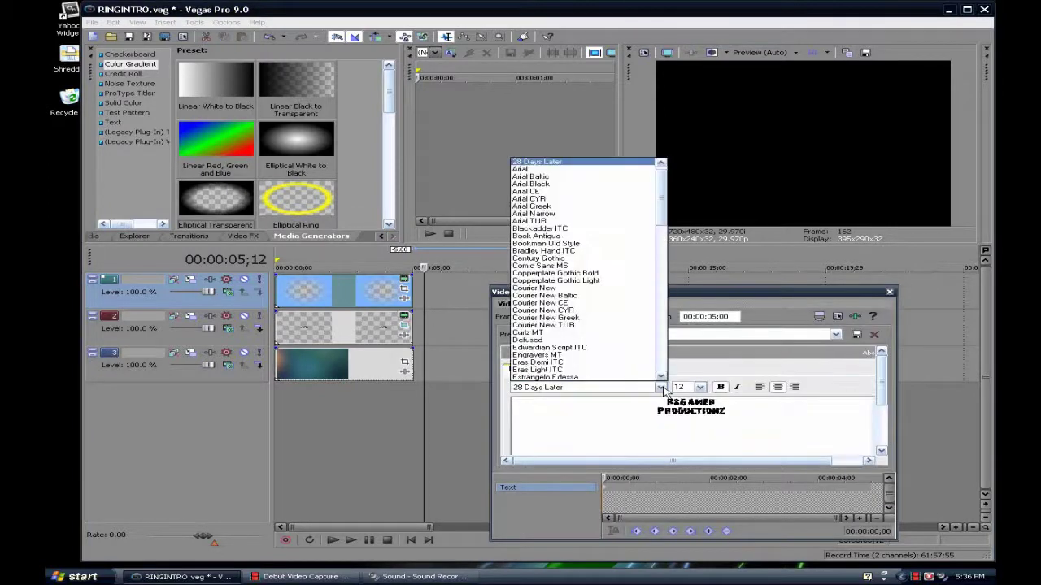
{"action": "left_click", "coordinate": [701, 388]}
{"action": "left_click", "coordinate": [701, 387]}
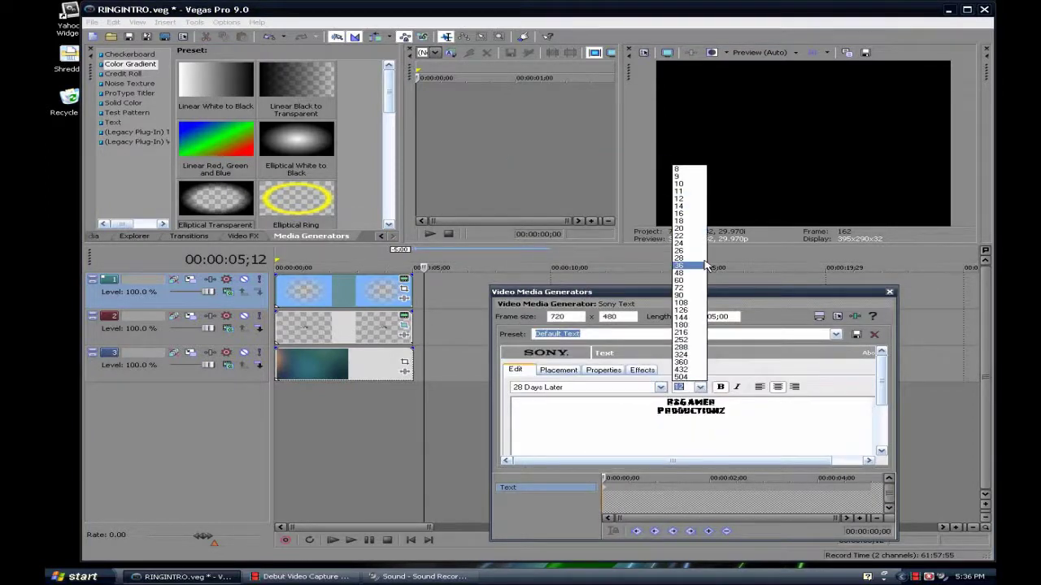
{"action": "left_click", "coordinate": [689, 192]}
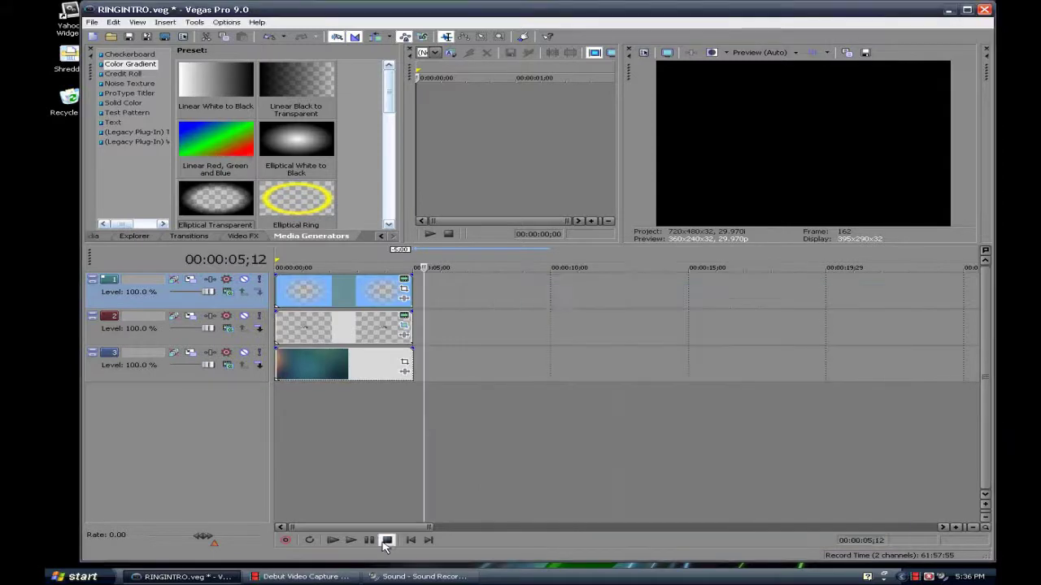
{"action": "left_click", "coordinate": [410, 540]}
Play the intro, stop it, and return to the start
{"action": "left_click", "coordinate": [332, 540]}
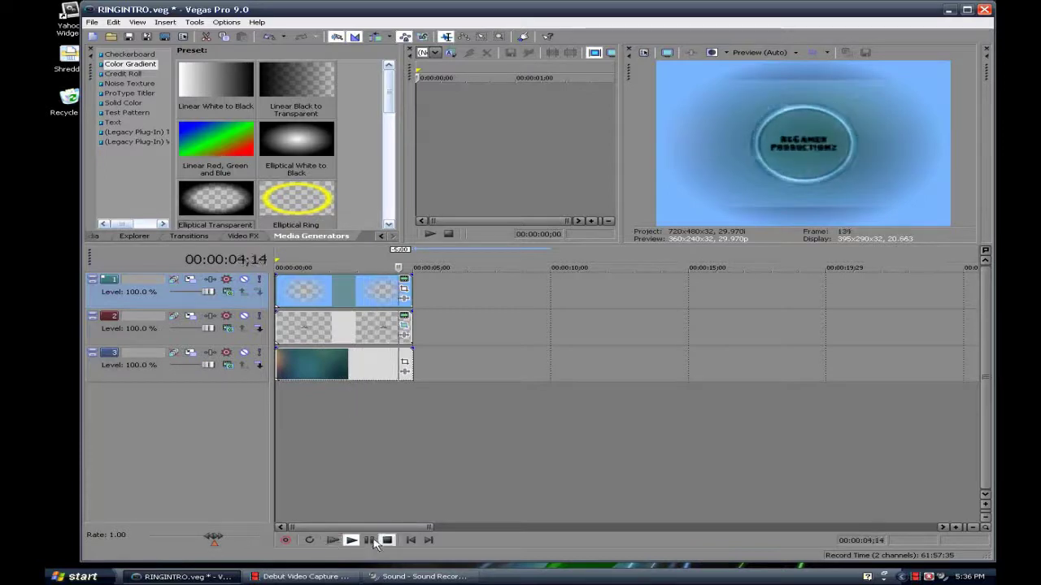
{"action": "left_click", "coordinate": [370, 540]}
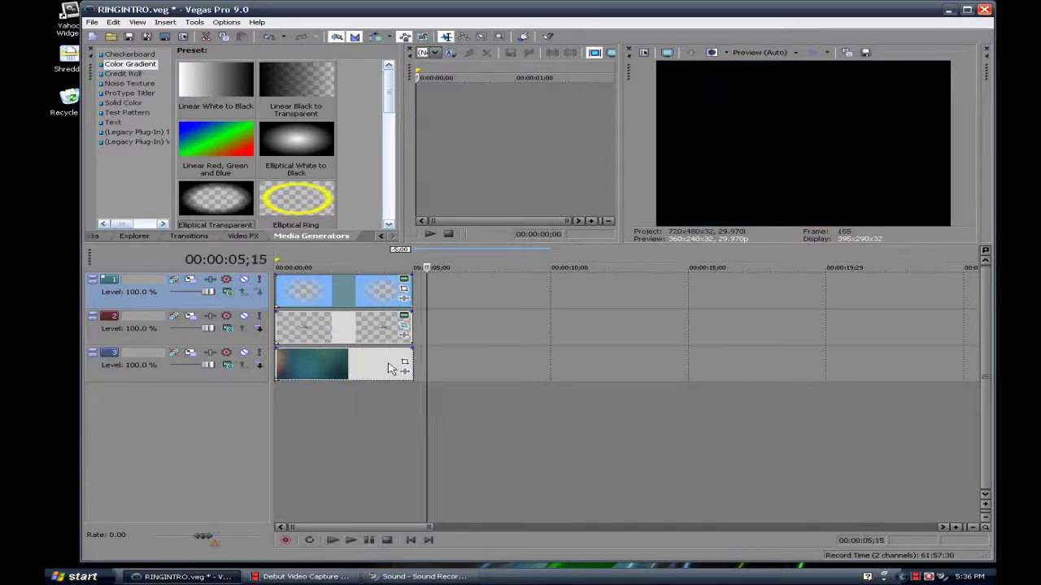
{"action": "left_click", "coordinate": [411, 540]}
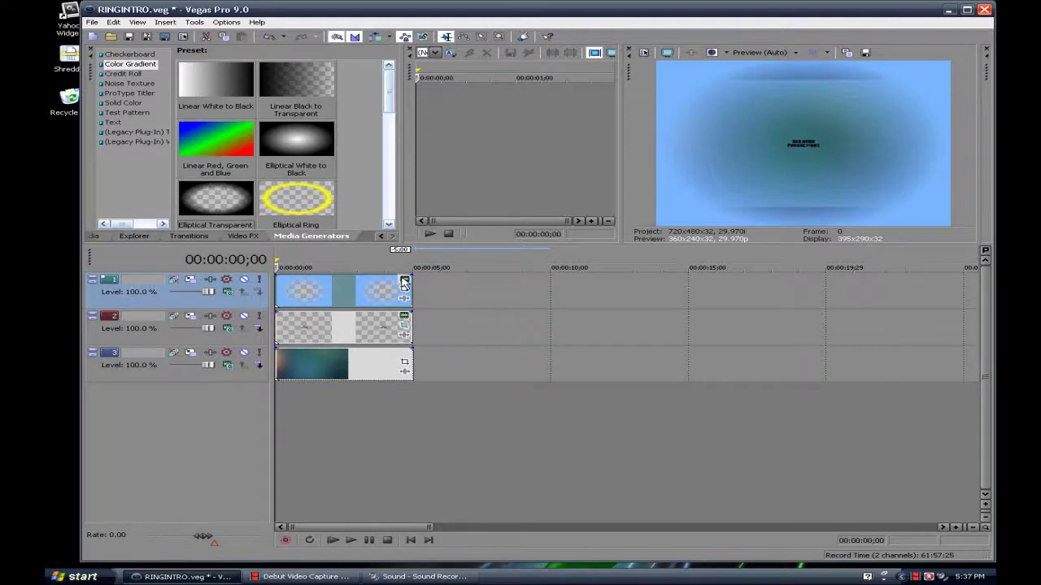
Make the gradient's control point 2 opaque black (alpha 255) at distance 0.573, then play the intro
{"action": "left_click", "coordinate": [404, 282]}
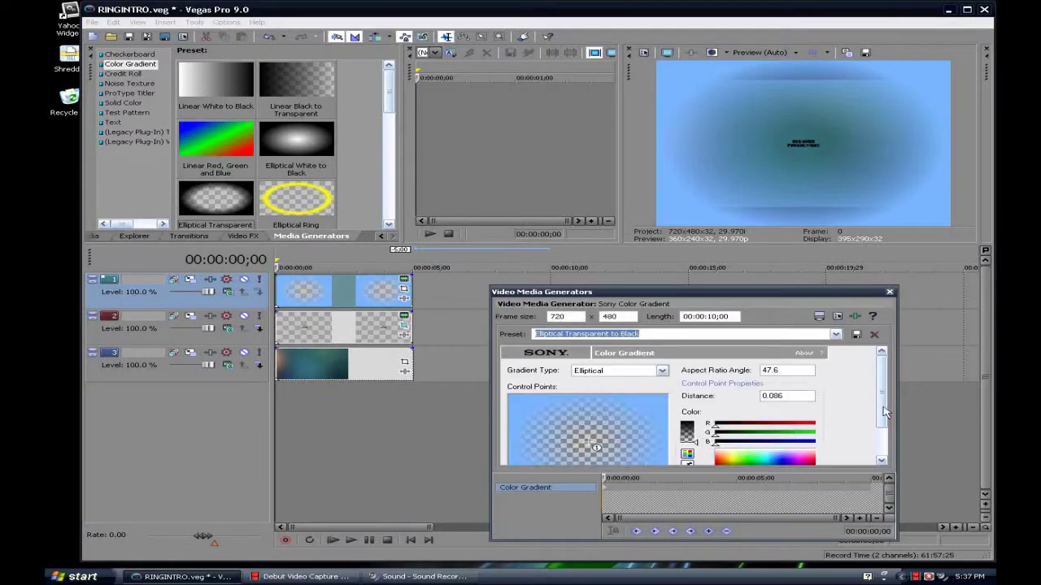
{"action": "scroll", "coordinate": [619, 430], "scroll_direction": "down", "scroll_amount": 1}
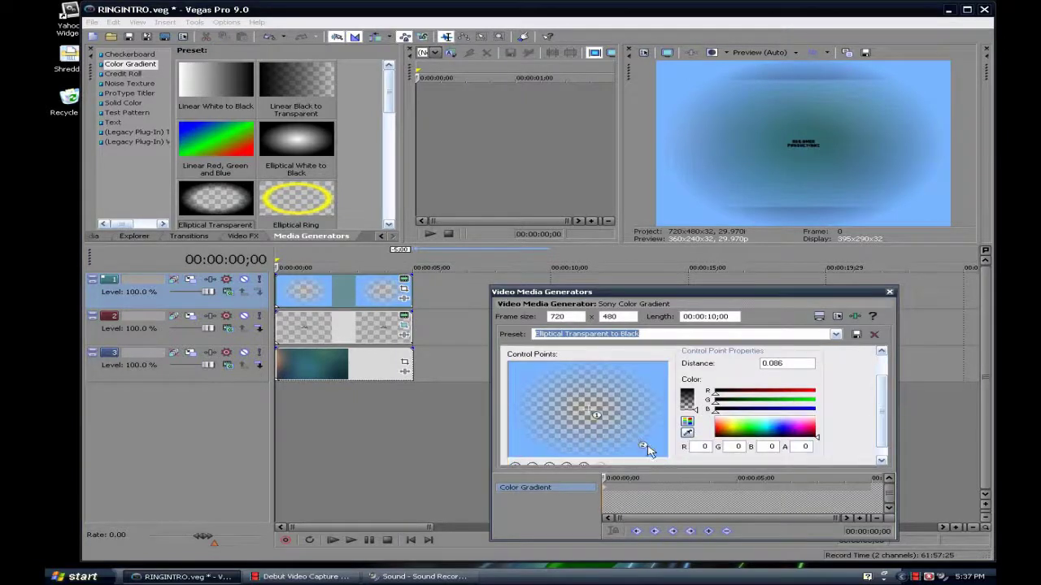
{"action": "mouse_move", "coordinate": [643, 447]}
{"action": "left_mouse_down"}
{"action": "mouse_move", "coordinate": [656, 452]}
{"action": "mouse_move", "coordinate": [639, 440]}
{"action": "left_mouse_up"}
{"action": "left_click_drag", "start_coordinate": [770, 429], "coordinate": [782, 449]}
{"action": "left_click_drag", "start_coordinate": [641, 440], "coordinate": [660, 450]}
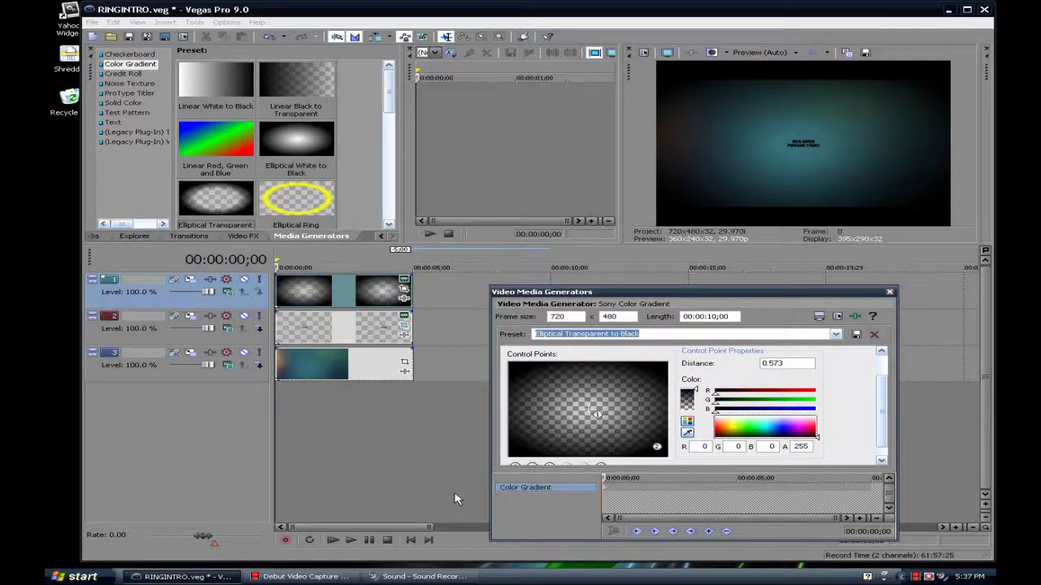
{"action": "key", "text": "Escape"}
{"action": "left_click", "coordinate": [348, 540]}
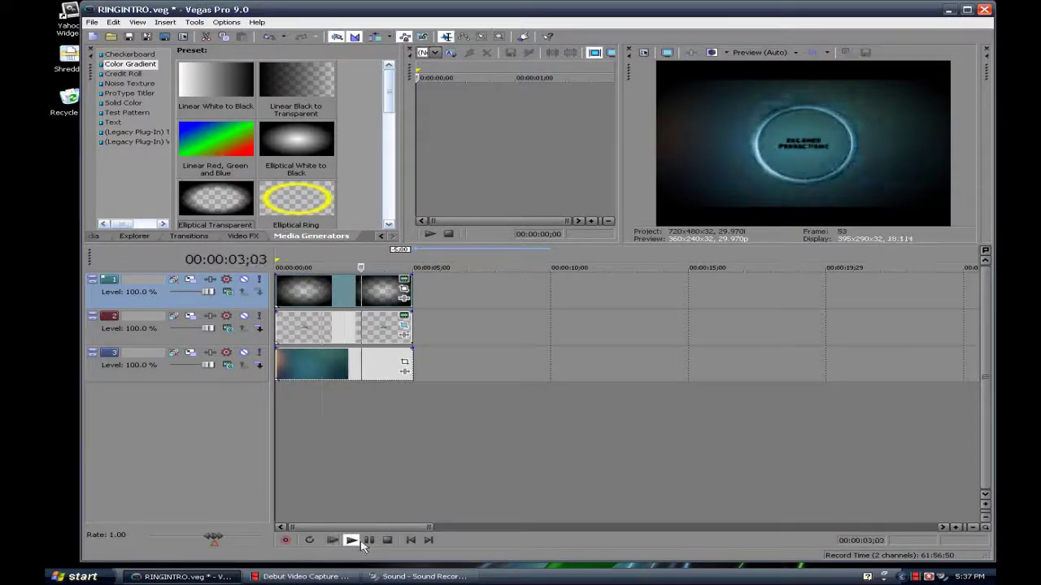
Stop playback and colour the RSGAMER PRODUCTIONZ title red (215, 0, 47)
{"action": "left_click", "coordinate": [368, 540]}
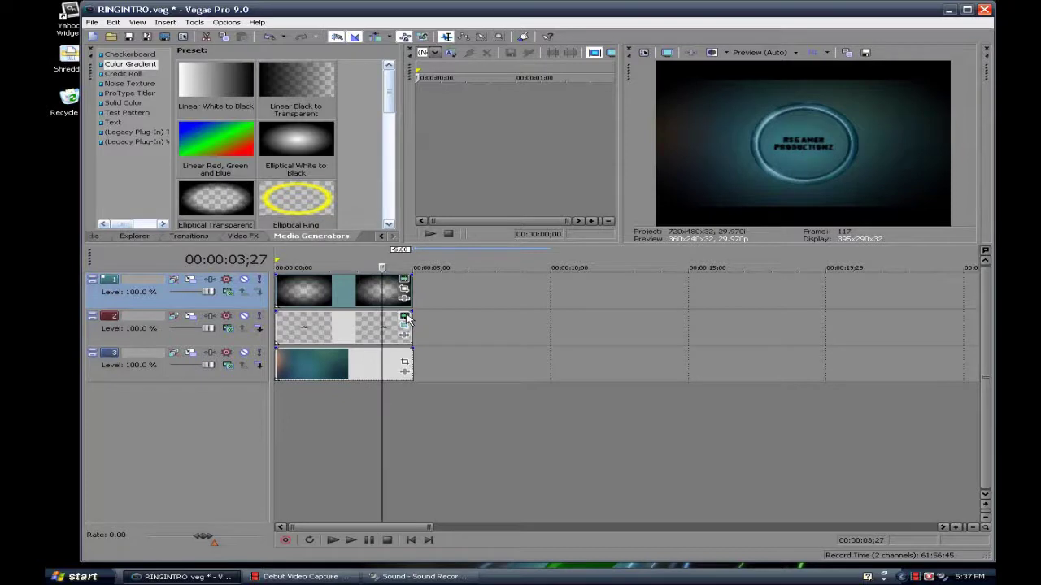
{"action": "left_click", "coordinate": [404, 317]}
{"action": "left_click", "coordinate": [886, 293]}
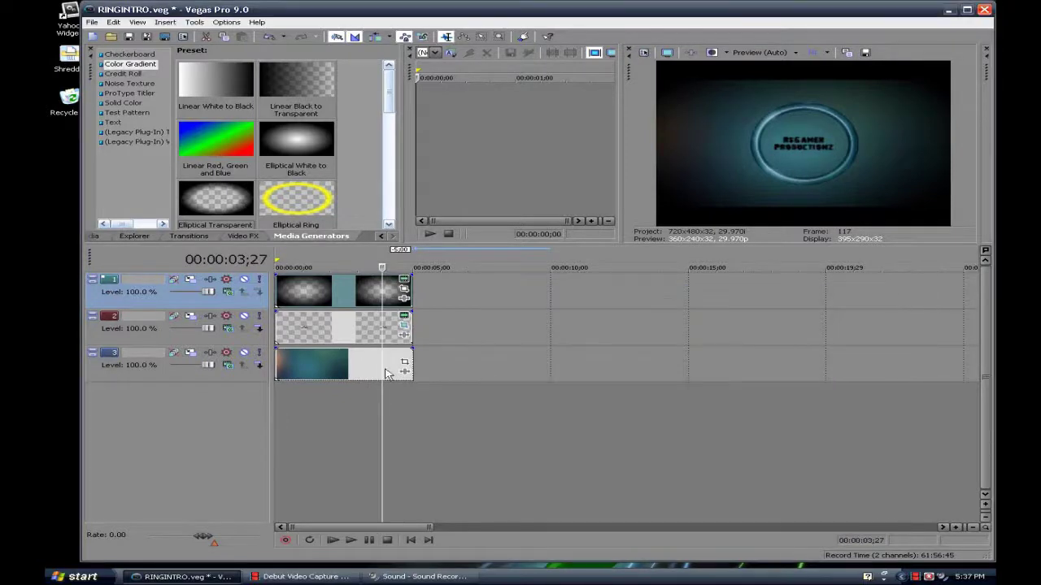
{"action": "left_click", "coordinate": [405, 320]}
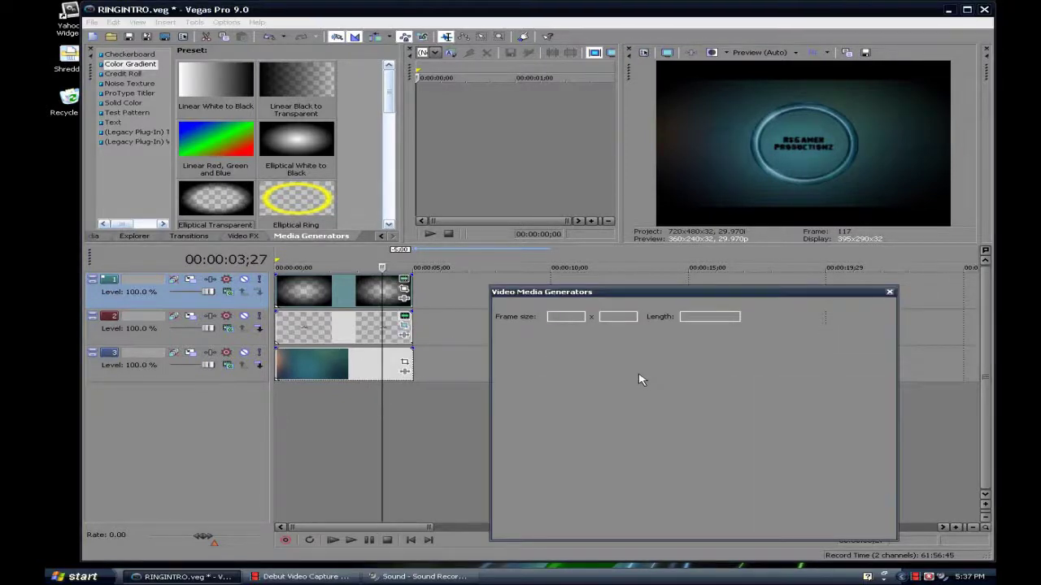
{"action": "left_click", "coordinate": [604, 370]}
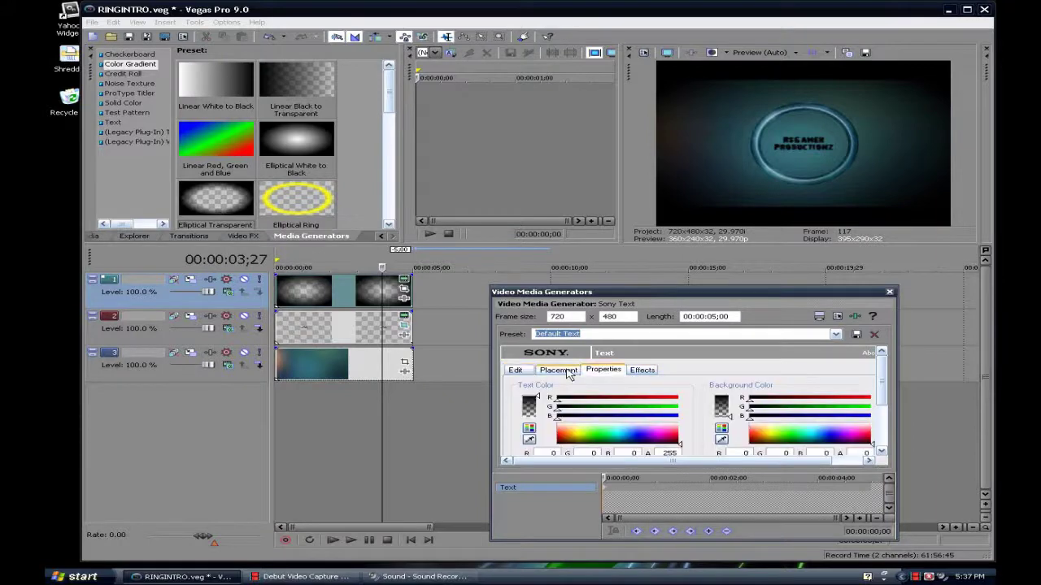
{"action": "left_click", "coordinate": [620, 431]}
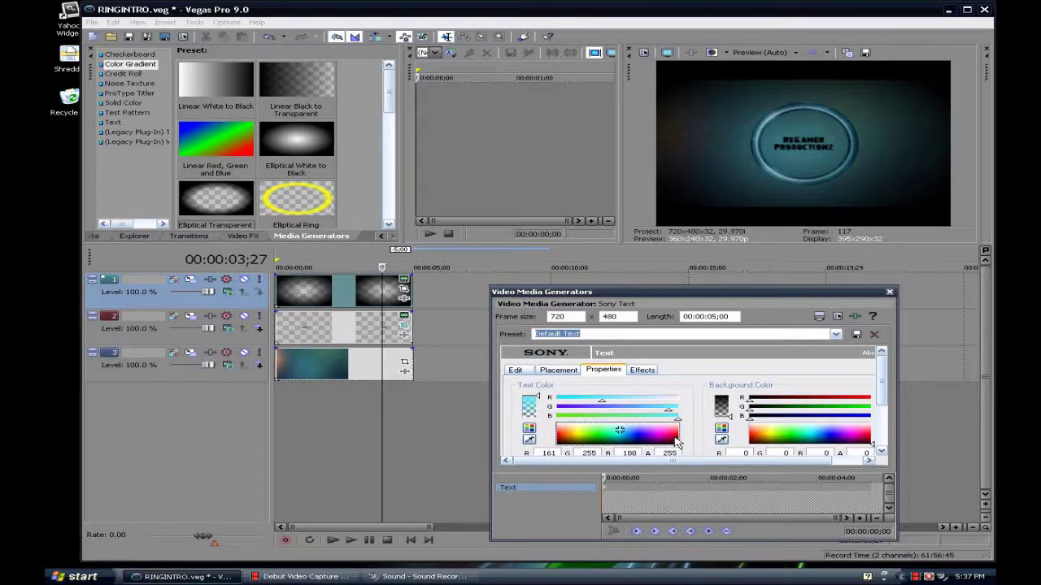
{"action": "left_click", "coordinate": [677, 441]}
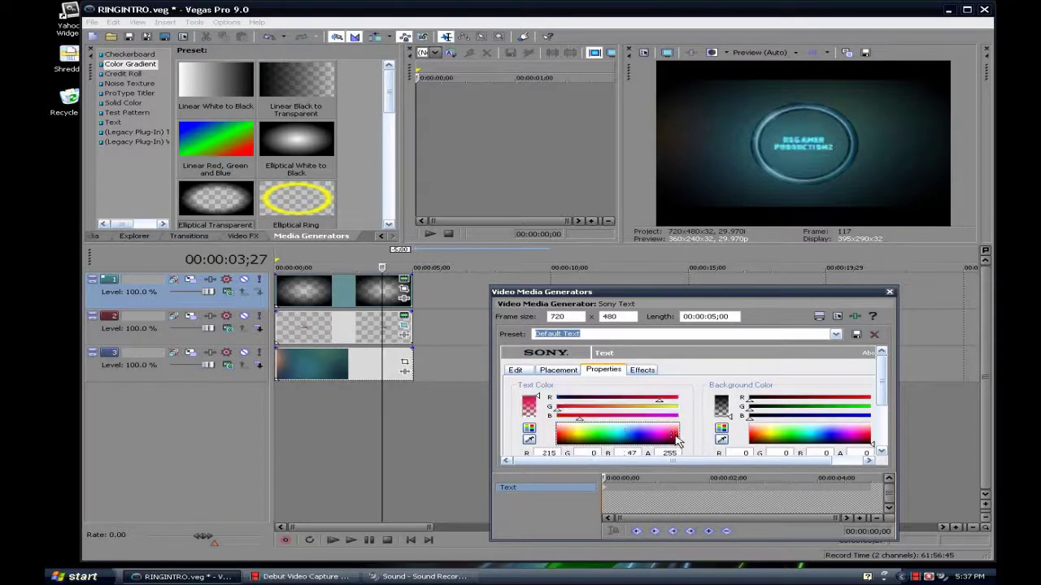
{"action": "left_click", "coordinate": [889, 292]}
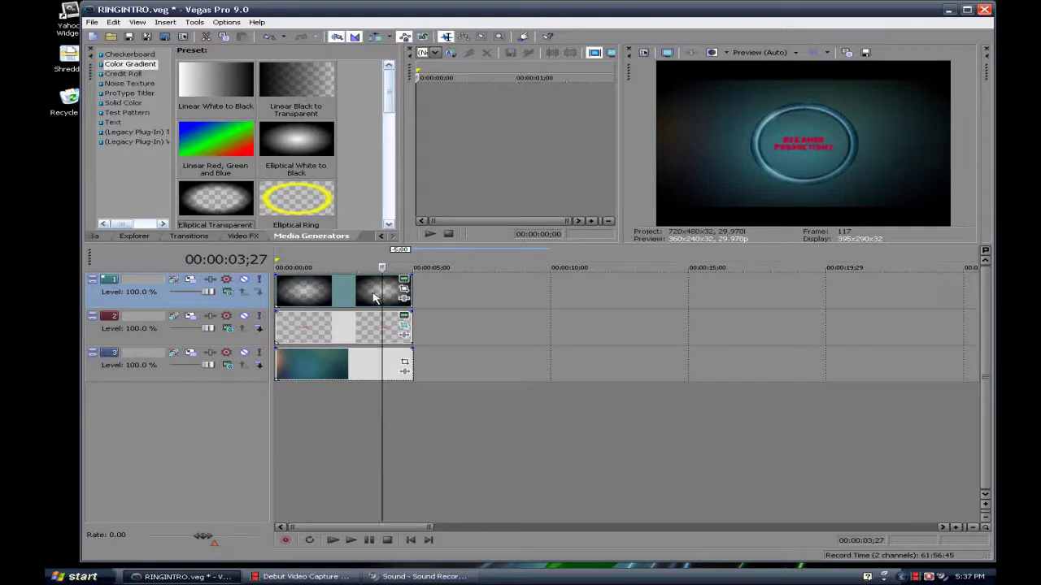
Pull the vignette's black control point inward to distance 0.414 and fine-tune its colour
{"action": "left_click", "coordinate": [404, 282]}
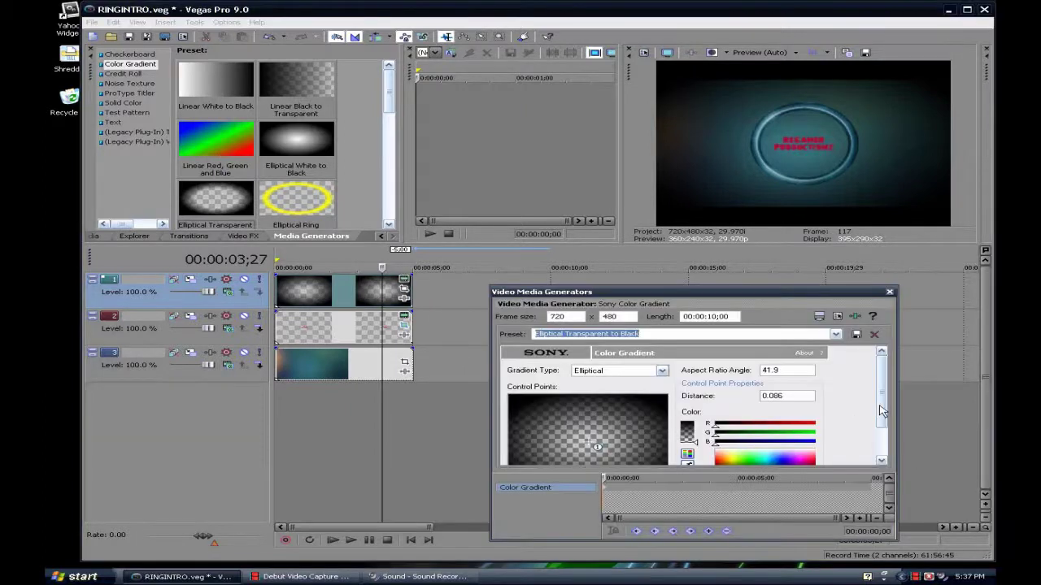
{"action": "scroll", "coordinate": [675, 456], "scroll_direction": "down", "scroll_amount": 1}
{"action": "mouse_move", "coordinate": [658, 452]}
{"action": "left_mouse_down"}
{"action": "mouse_move", "coordinate": [643, 435]}
{"action": "mouse_move", "coordinate": [642, 447]}
{"action": "left_mouse_up"}
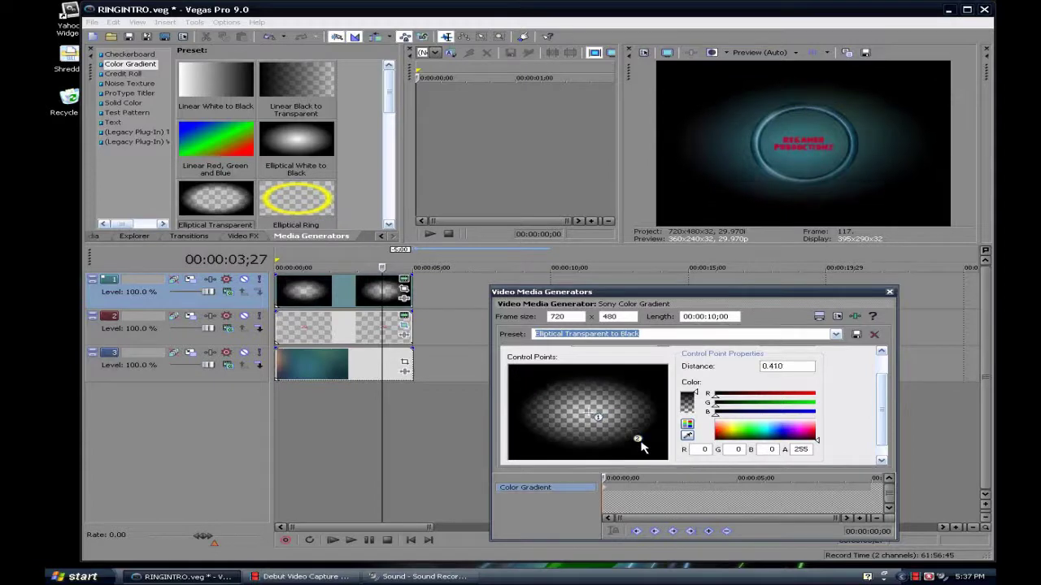
{"action": "left_click_drag", "start_coordinate": [808, 437], "coordinate": [824, 448]}
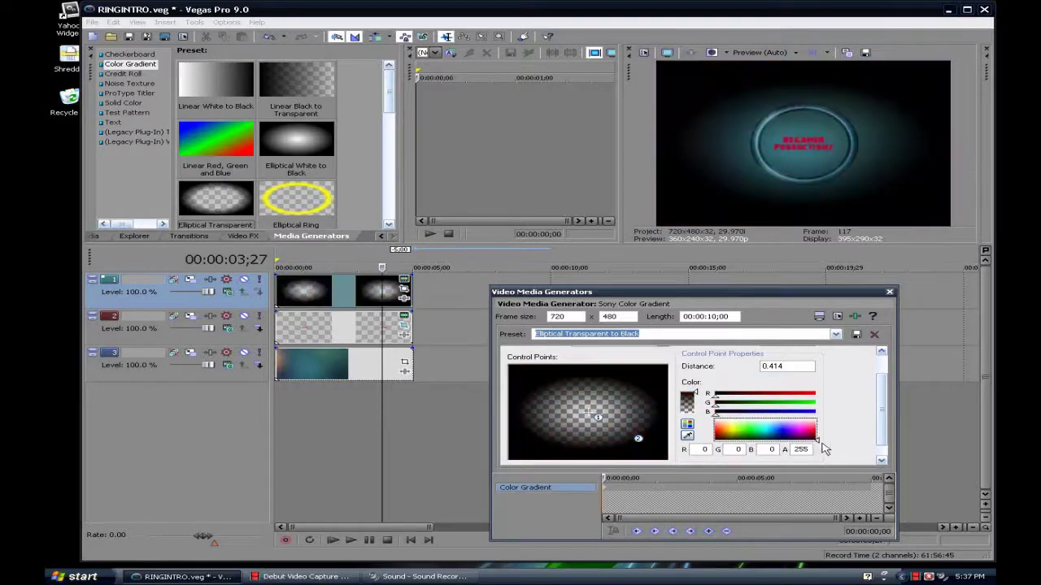
{"action": "left_click", "coordinate": [890, 292]}
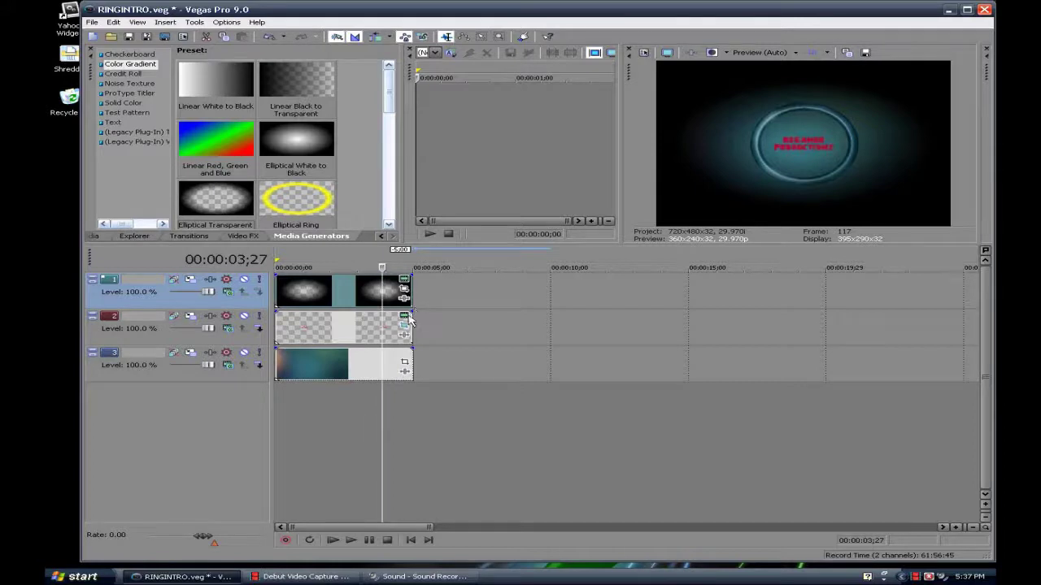
Set the RSGAMER PRODUCTIONZ title to font size 12 and change its colour to black
{"action": "left_click", "coordinate": [405, 324]}
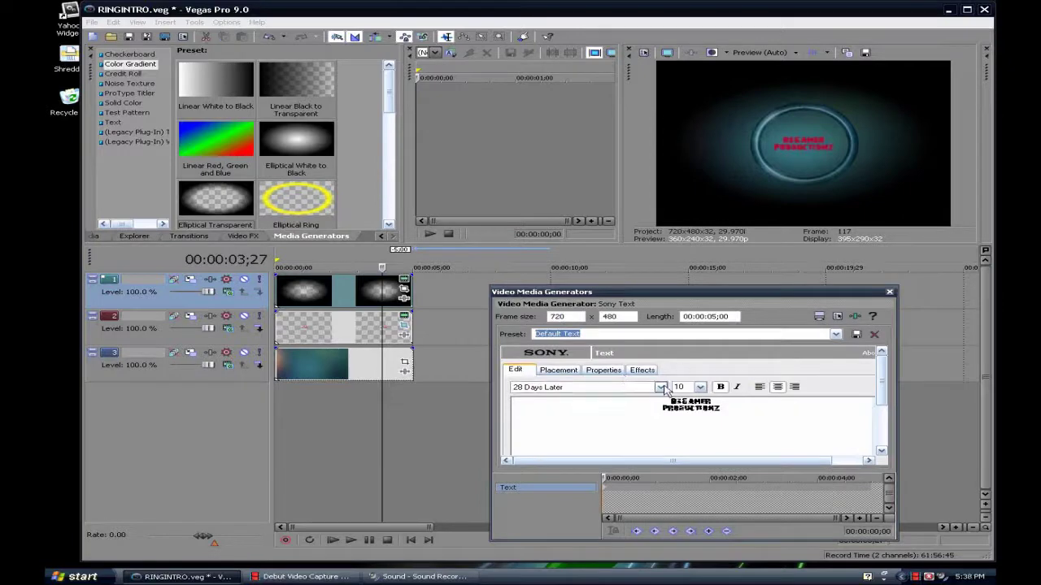
{"action": "left_click", "coordinate": [700, 387]}
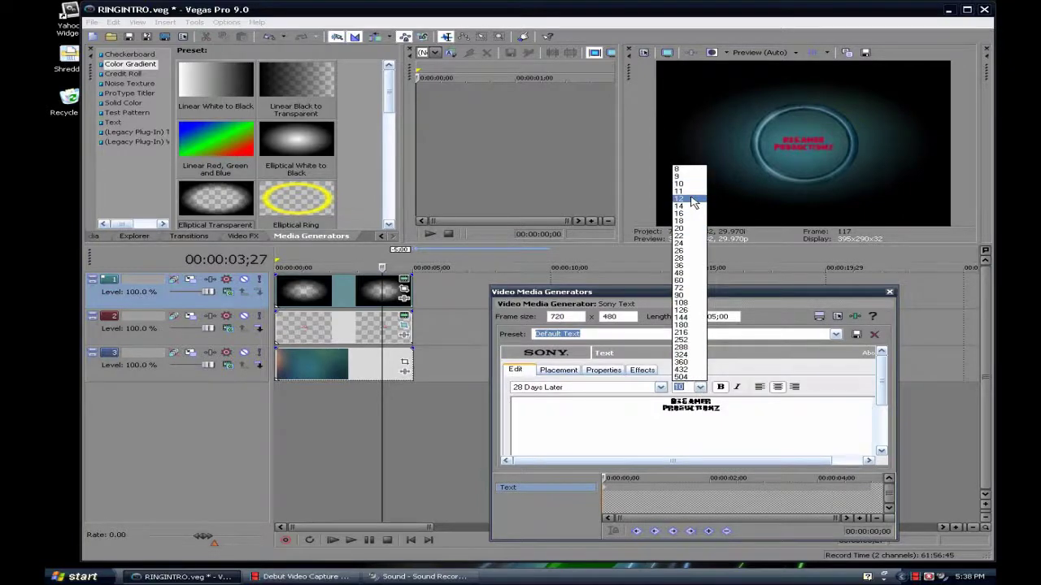
{"action": "left_click", "coordinate": [693, 199]}
{"action": "left_click", "coordinate": [604, 370]}
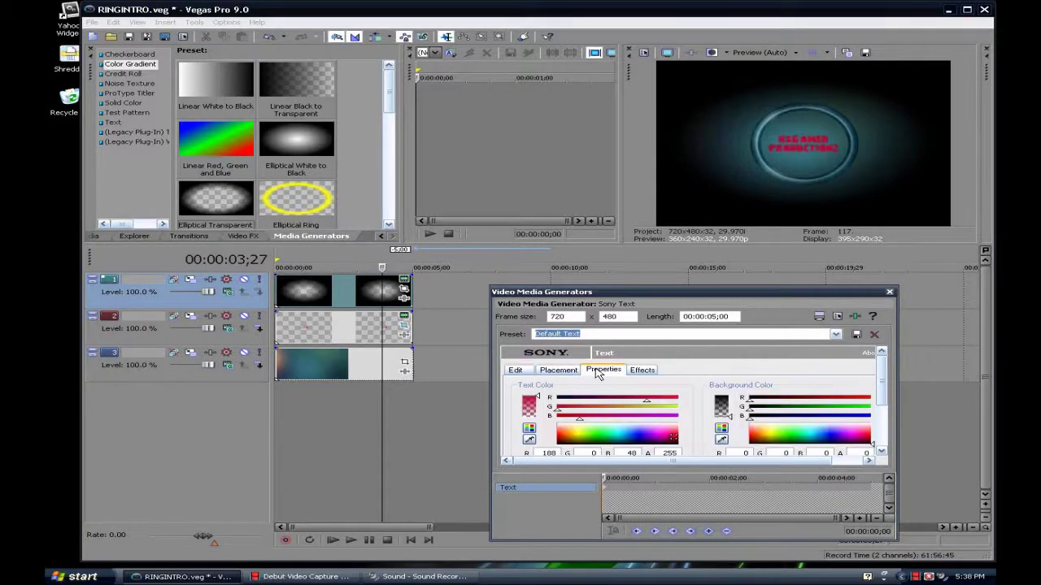
{"action": "left_click", "coordinate": [632, 441]}
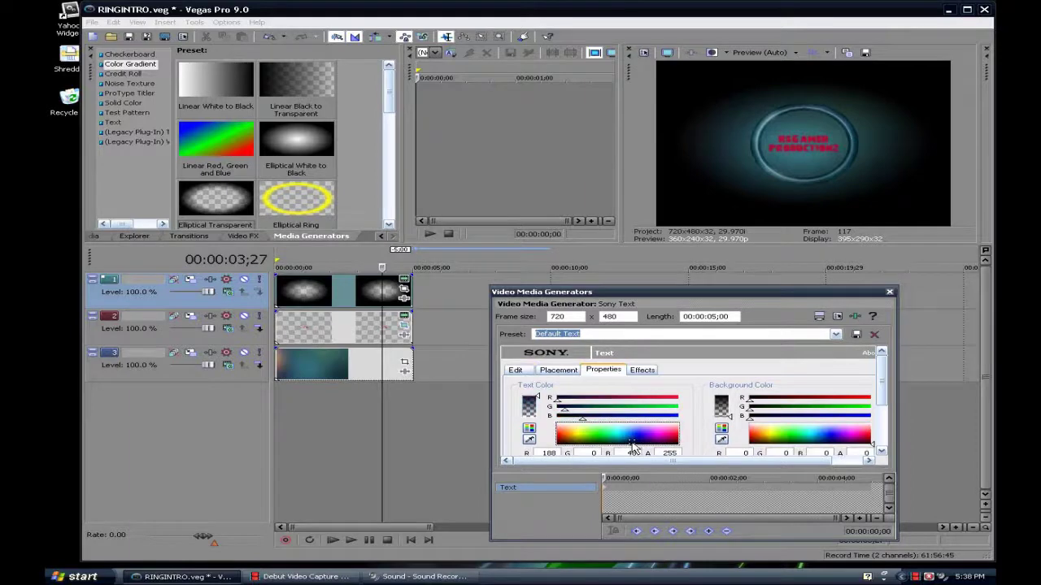
{"action": "left_click", "coordinate": [889, 292]}
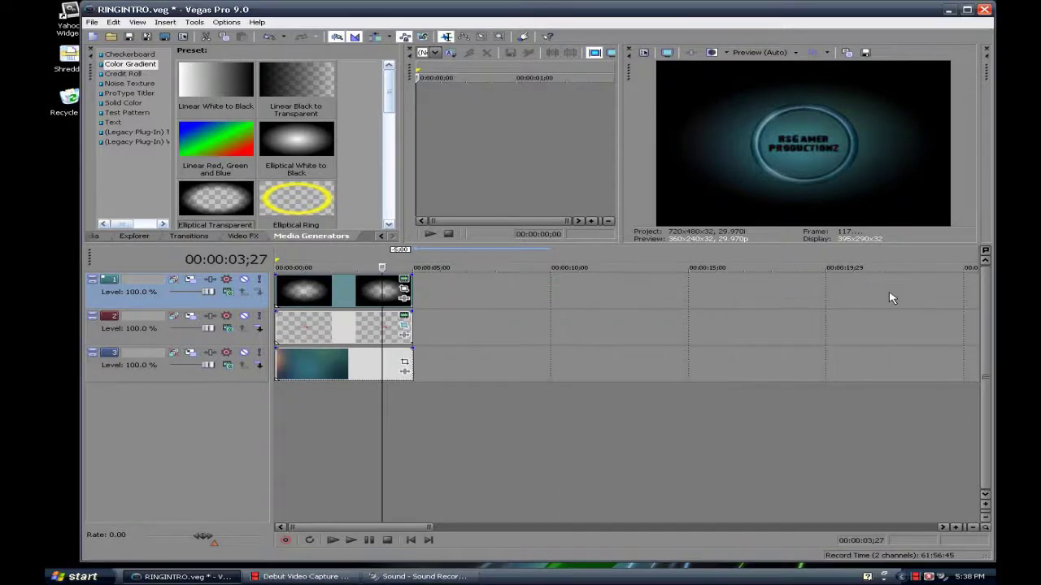